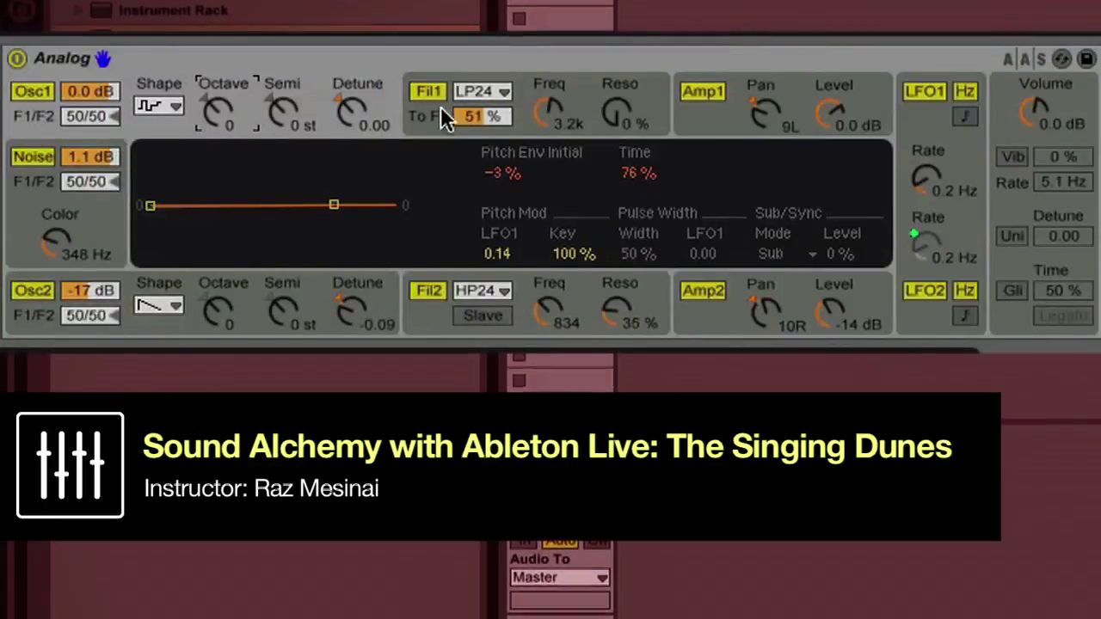
- Show Analog's Fil1 envelope section and sweep the first filter's cutoff frequency
left_click(590, 90)
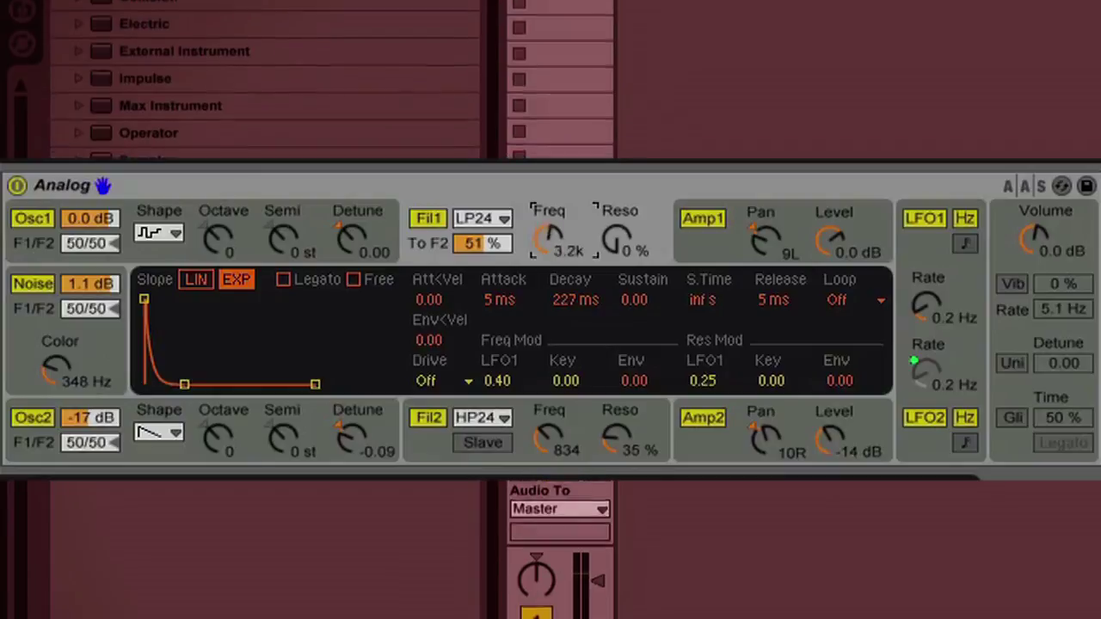
left_click_drag(555, 242, 559, 252)
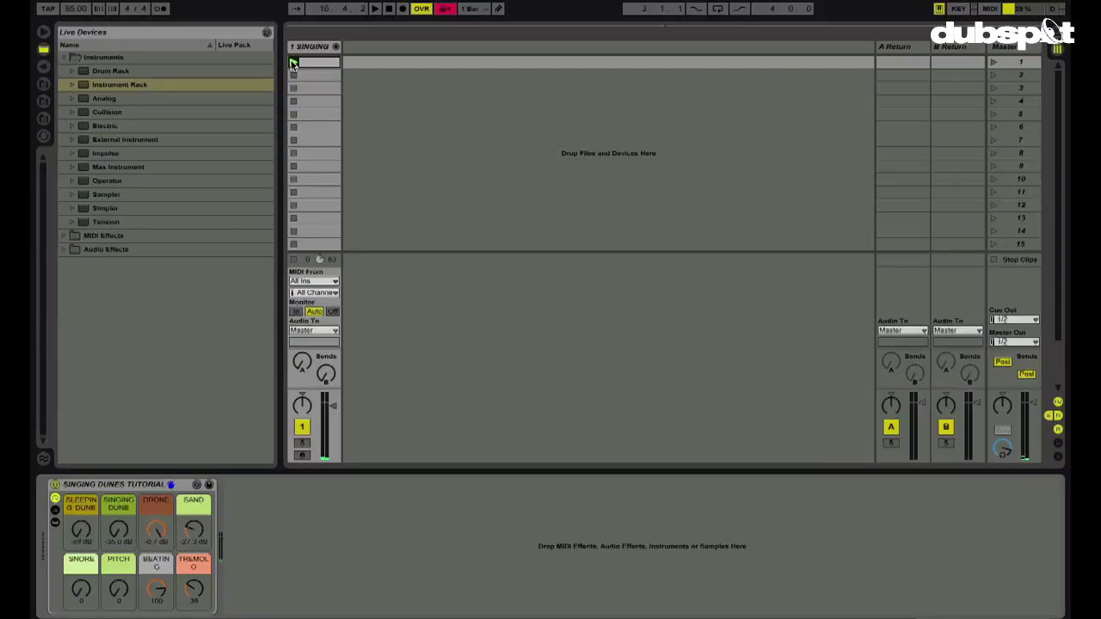
- Launch the clip and reveal the rack's chain list
left_click(293, 63)
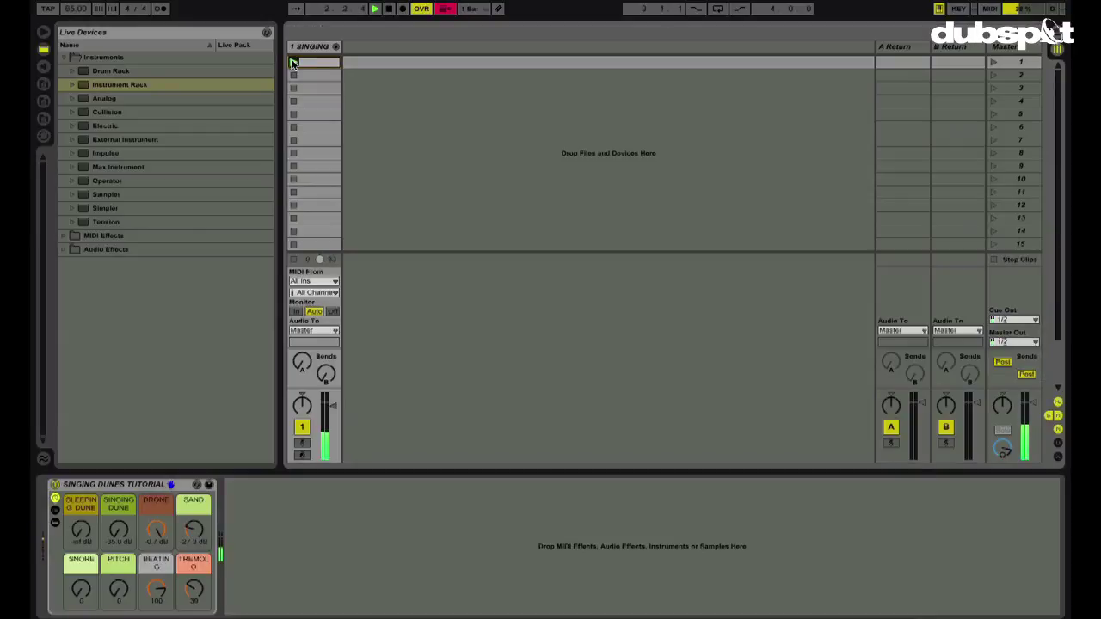
left_click(54, 522)
left_click(55, 510)
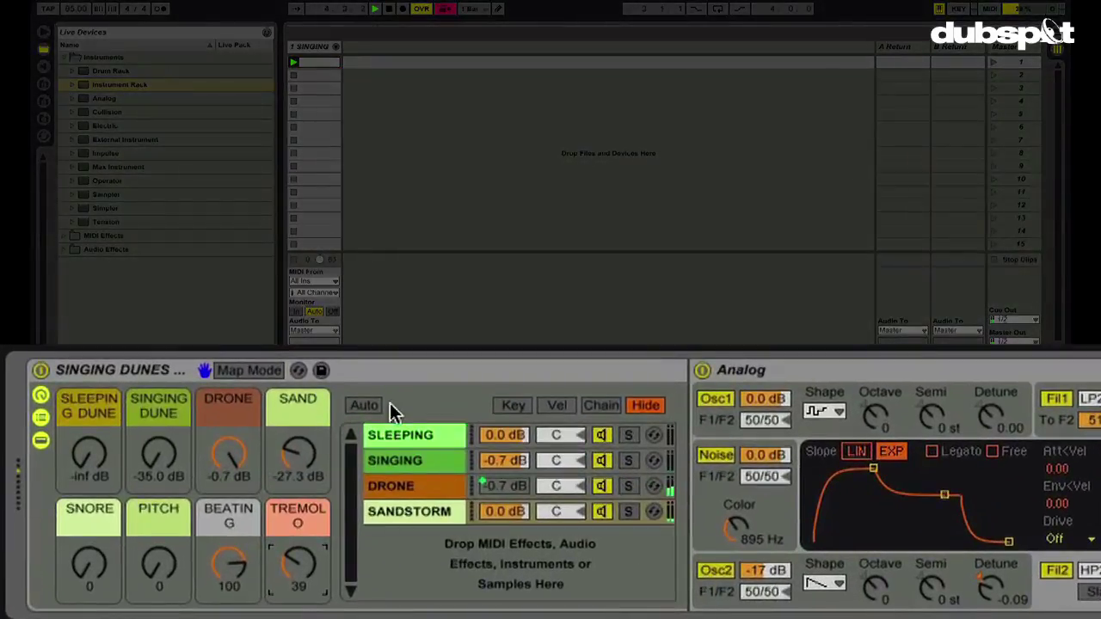
- Browse the SLEEPING, SINGING, SANDSTORM and DRONE chains, ending on DRONE's Operator
left_click(424, 434)
left_click(430, 465)
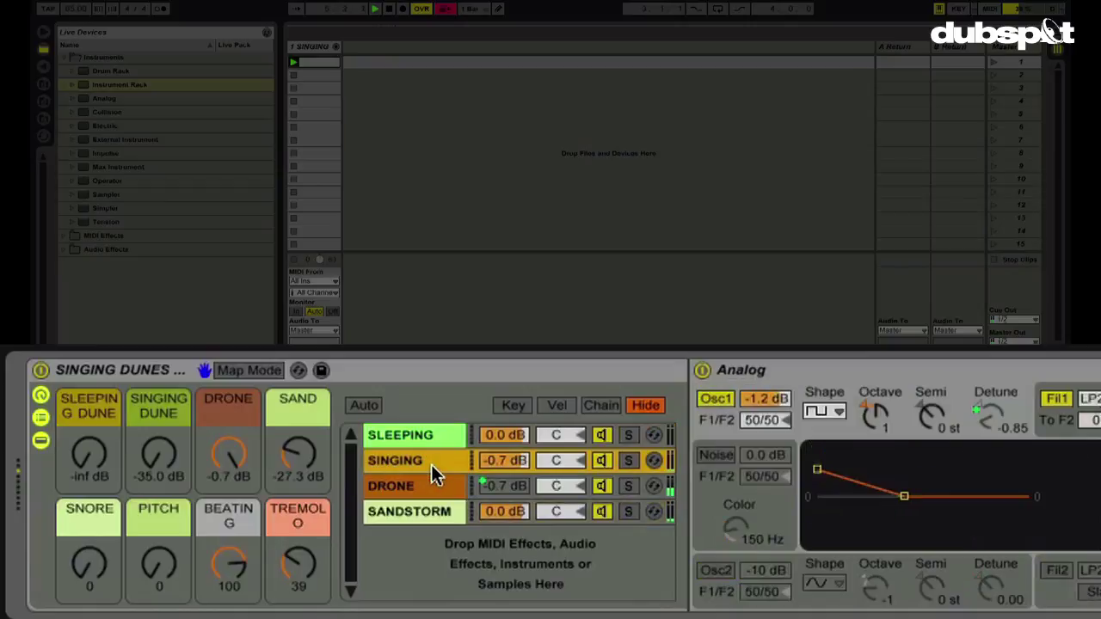
left_click(428, 486)
left_click(430, 510)
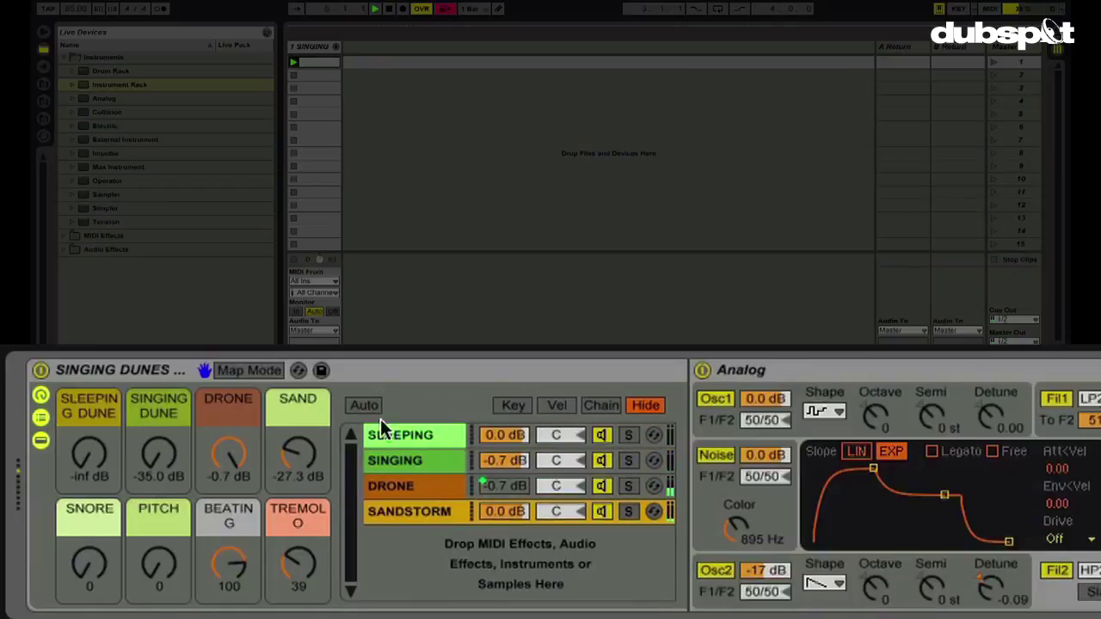
left_click(406, 436)
scroll(406, 433, "right", 5)
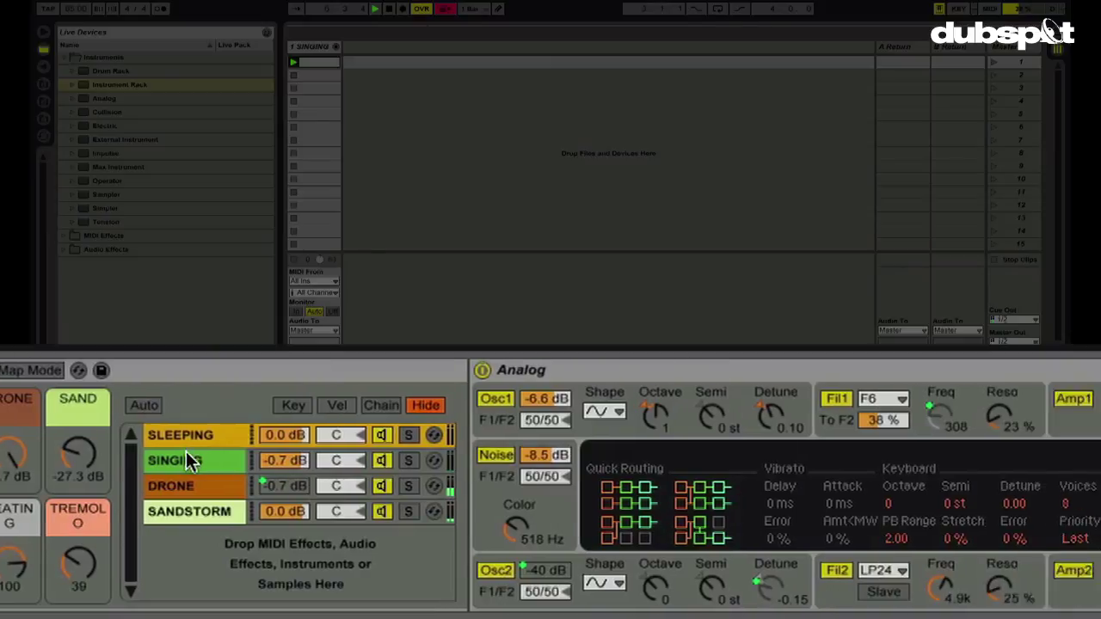
left_click(47, 456)
left_click(44, 436)
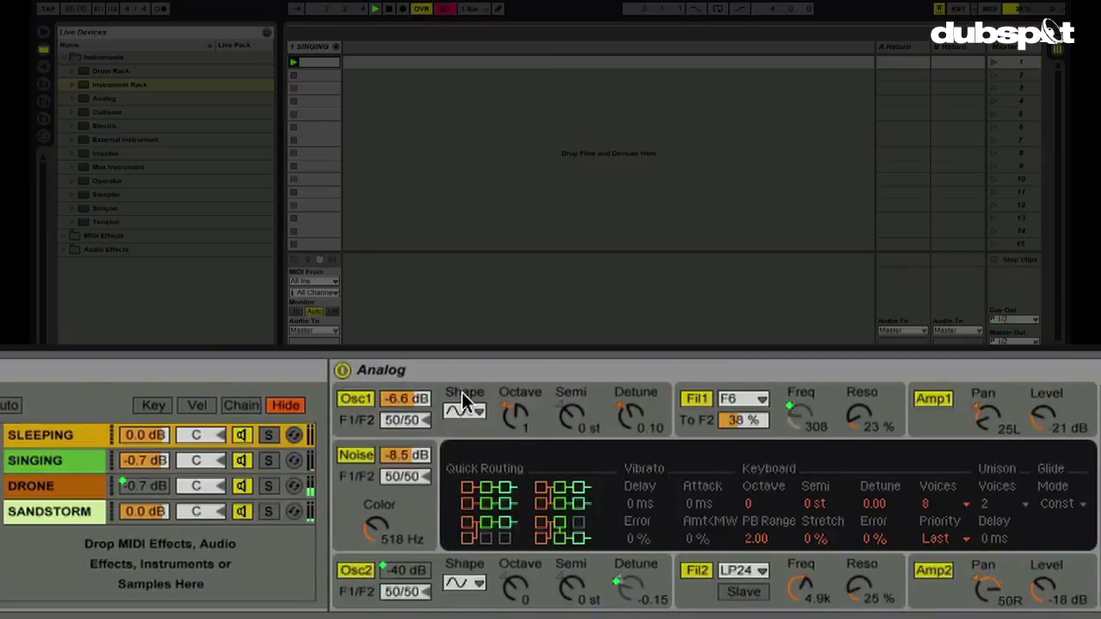
left_click(47, 457)
left_click(49, 511)
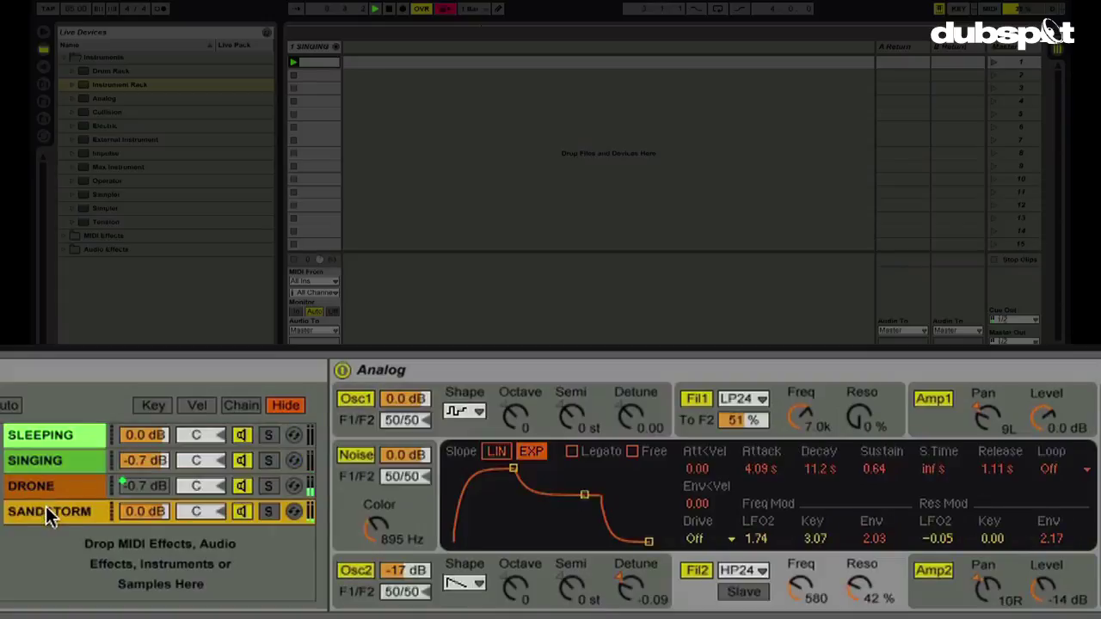
left_click(58, 488)
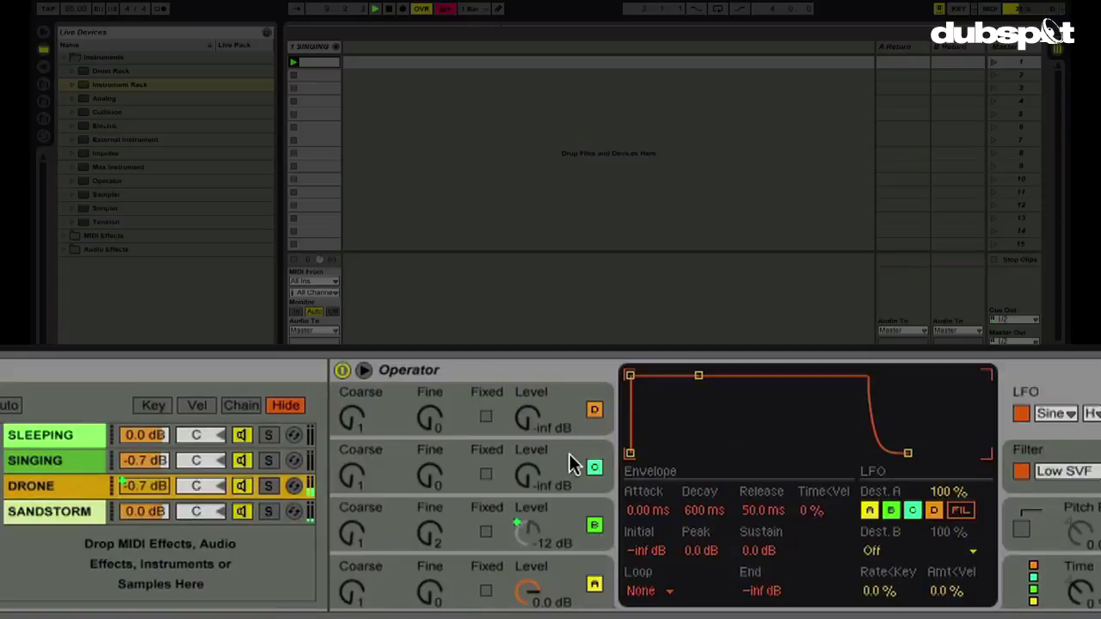
scroll(572, 465, "left", 8)
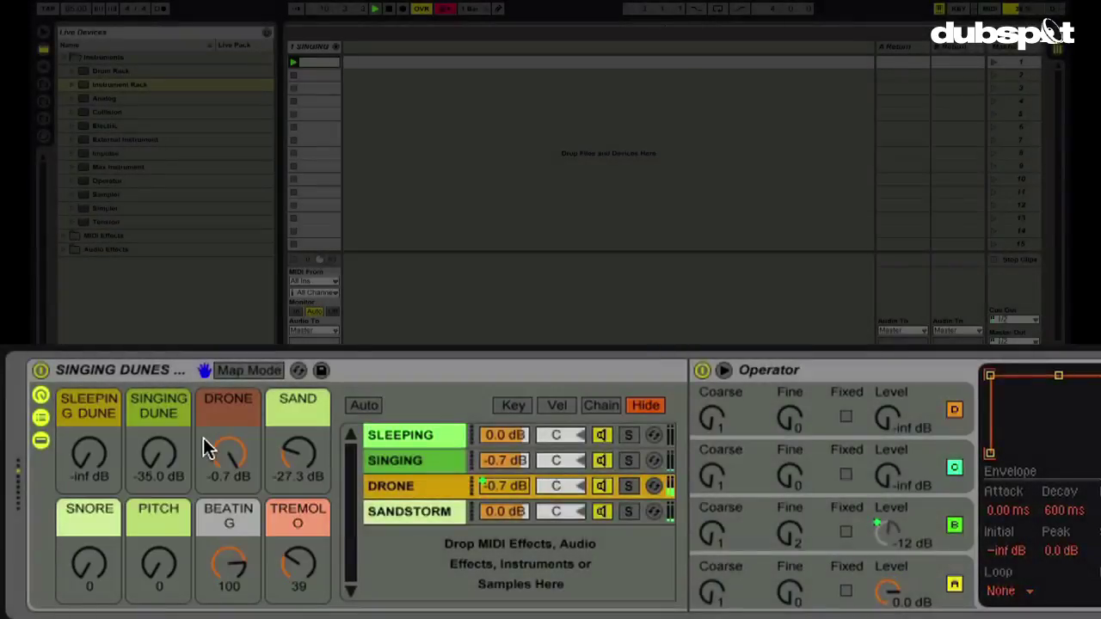
key("super+m")
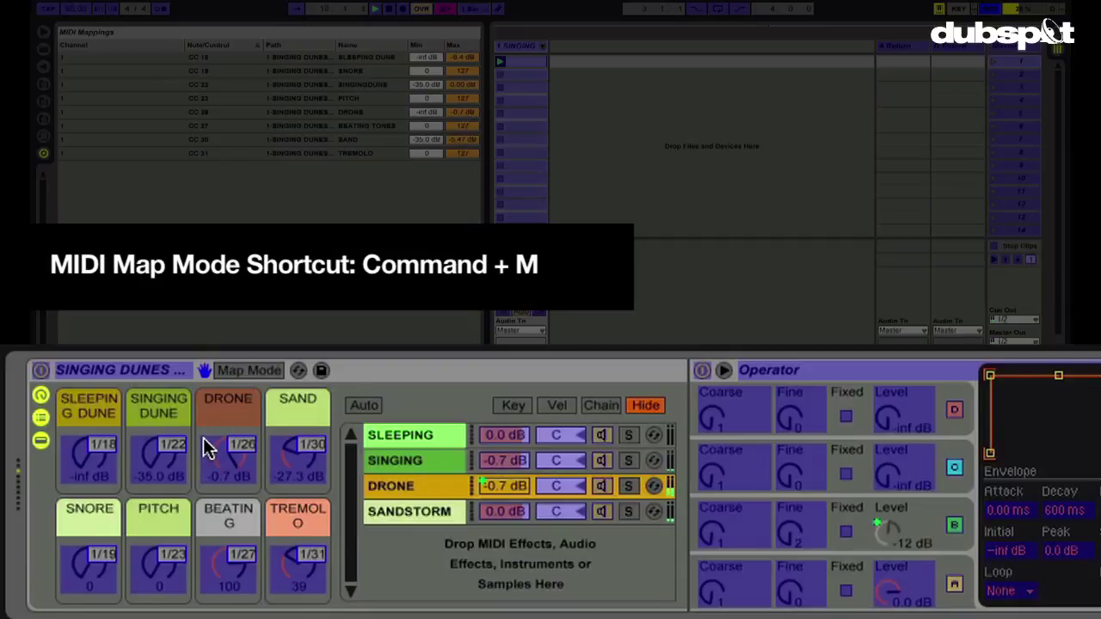
key("super+m")
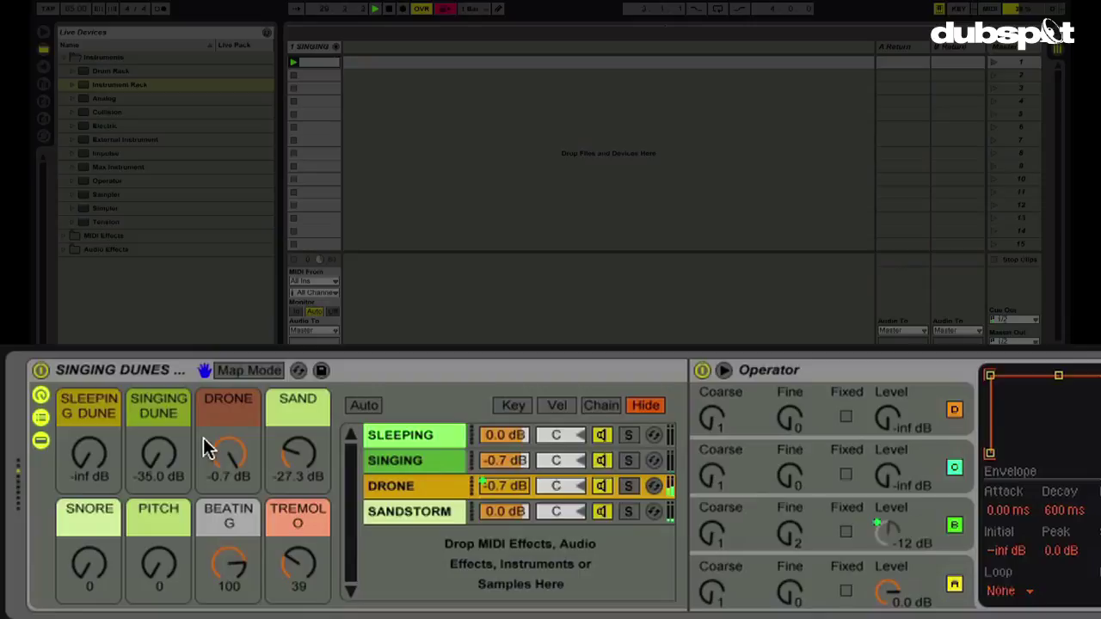
left_click(238, 371)
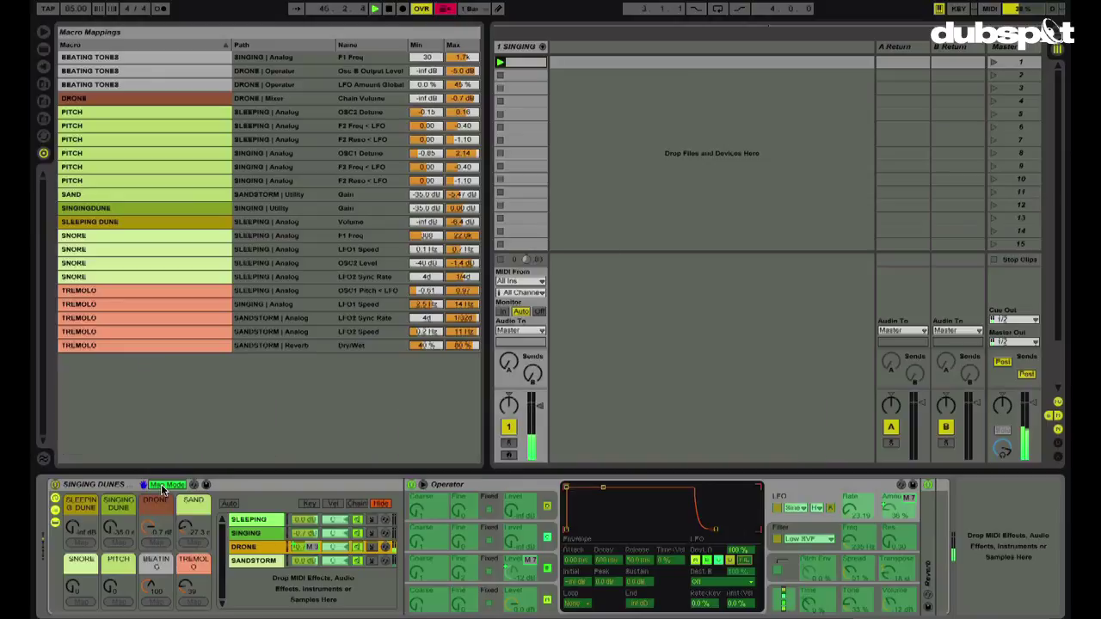
left_click(162, 488)
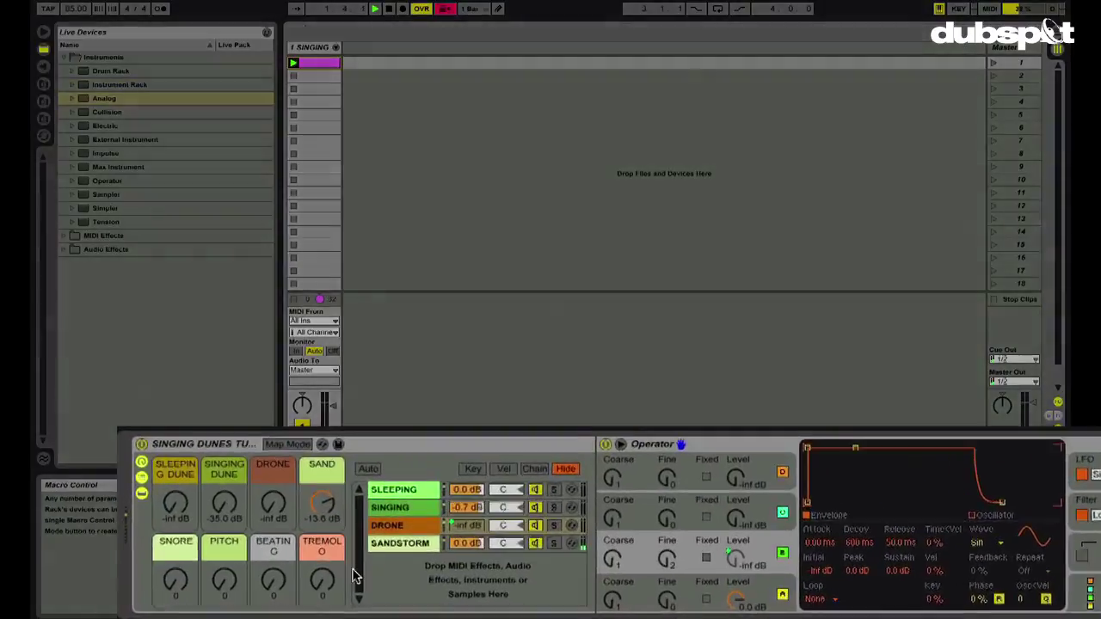
- On the SANDSTORM chain's Analog, raise the Fil1 cutoff frequency to 5.5k
left_click(378, 546)
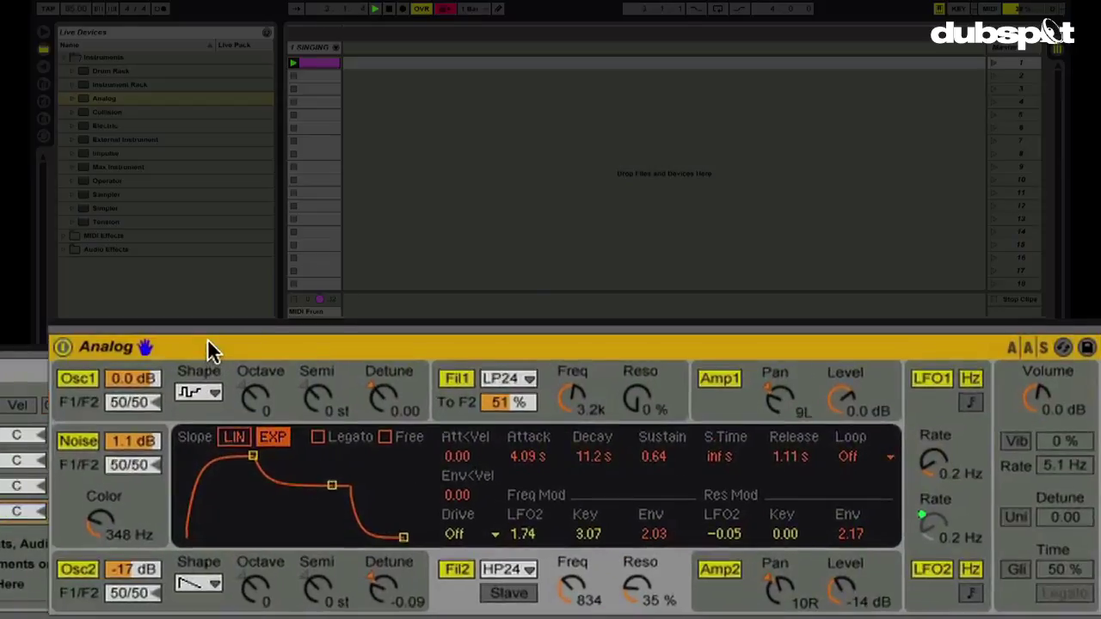
left_click(230, 360)
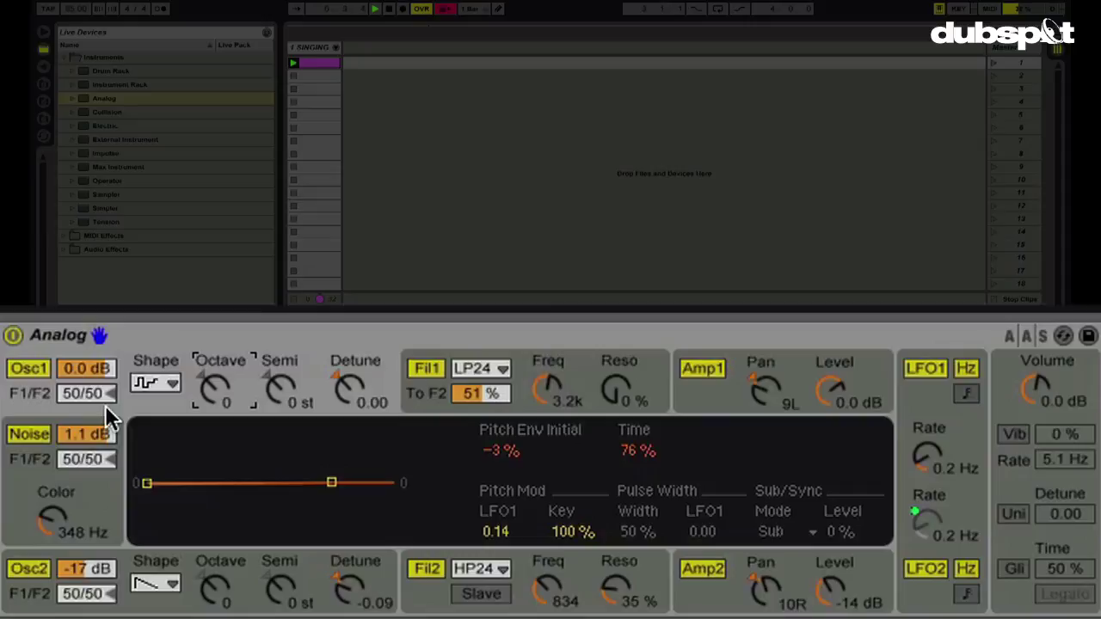
left_click(591, 363)
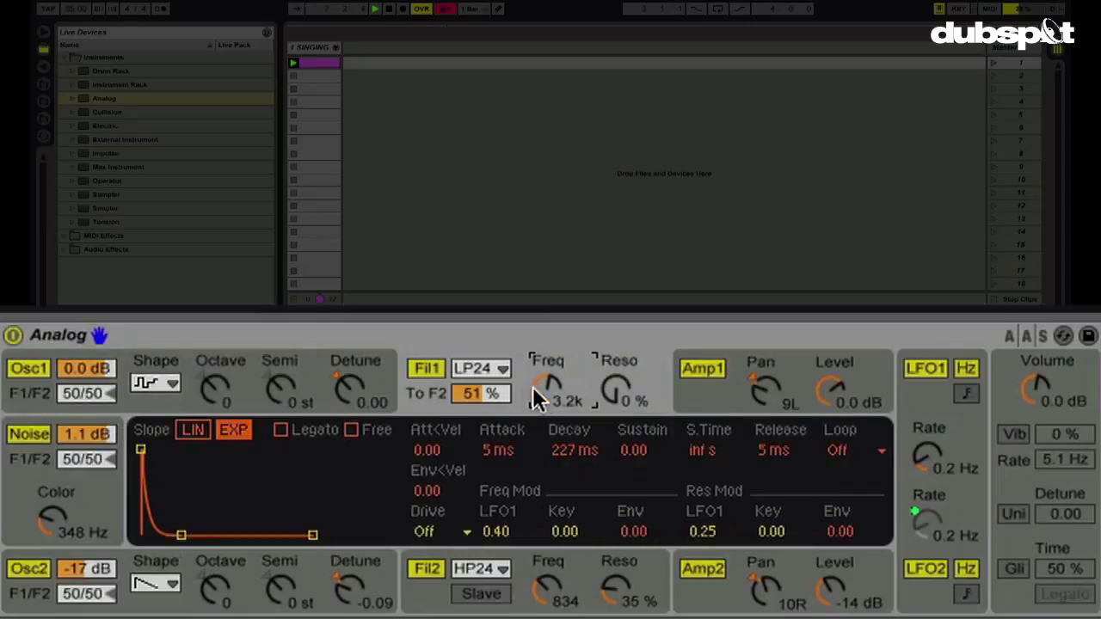
left_click_drag(556, 392, 555, 384)
- Brighten Analog's noise colour to 645 Hz
left_click(913, 404)
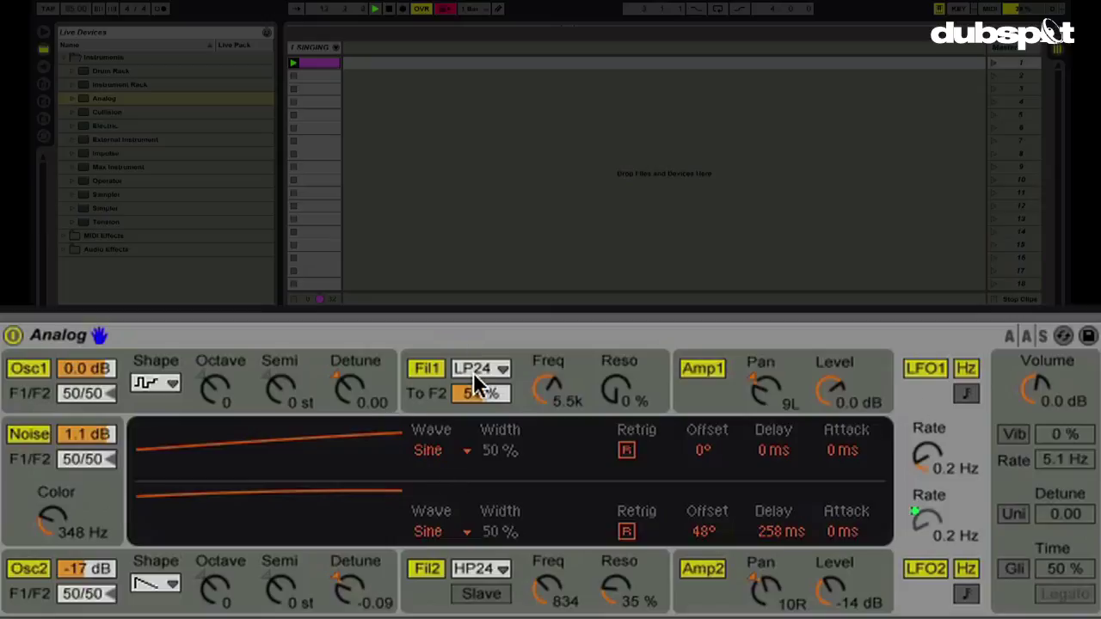
left_click(301, 374)
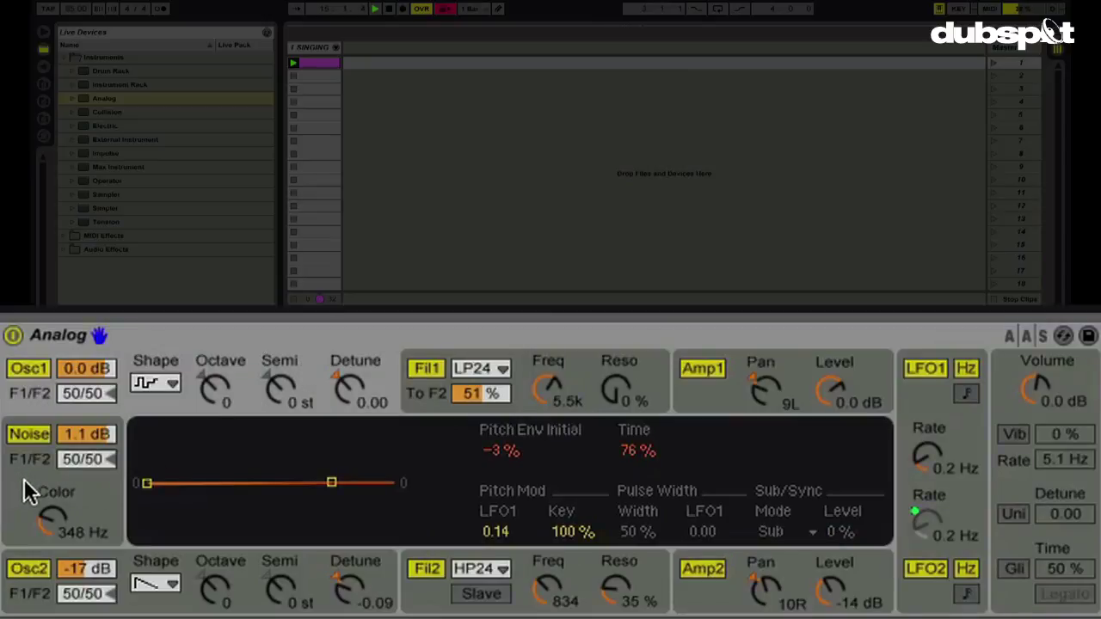
mouse_move(51, 517)
left_mouse_down()
mouse_move(51, 499)
mouse_move(49, 519)
left_mouse_up()
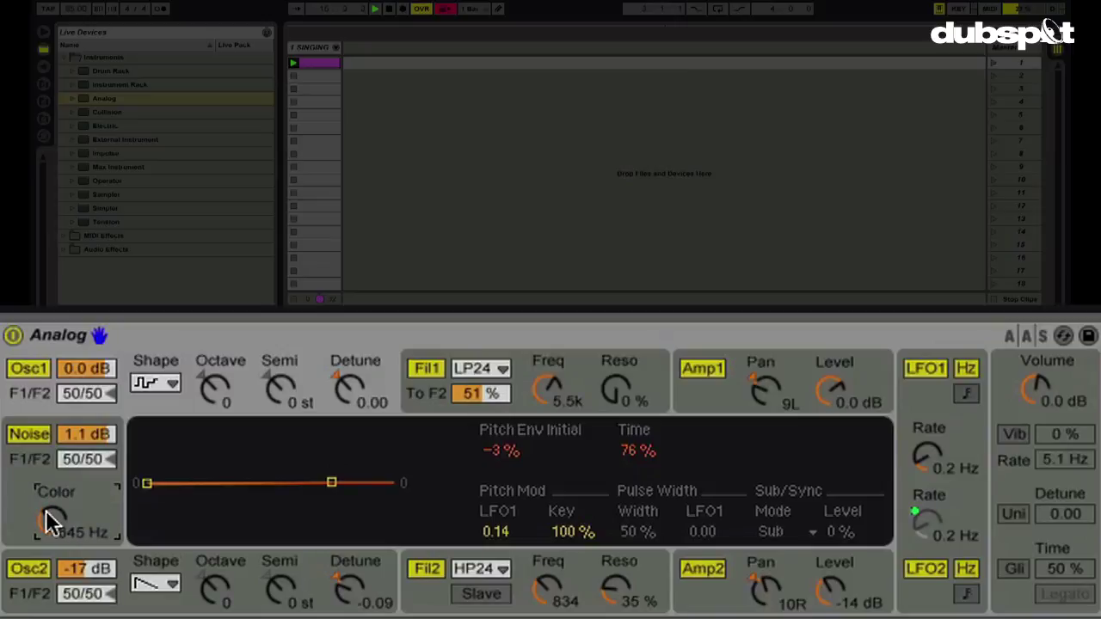
- Inspect Analog's Osc2 pitch envelope, LFO wave and Fil2 envelope settings
left_click(191, 604)
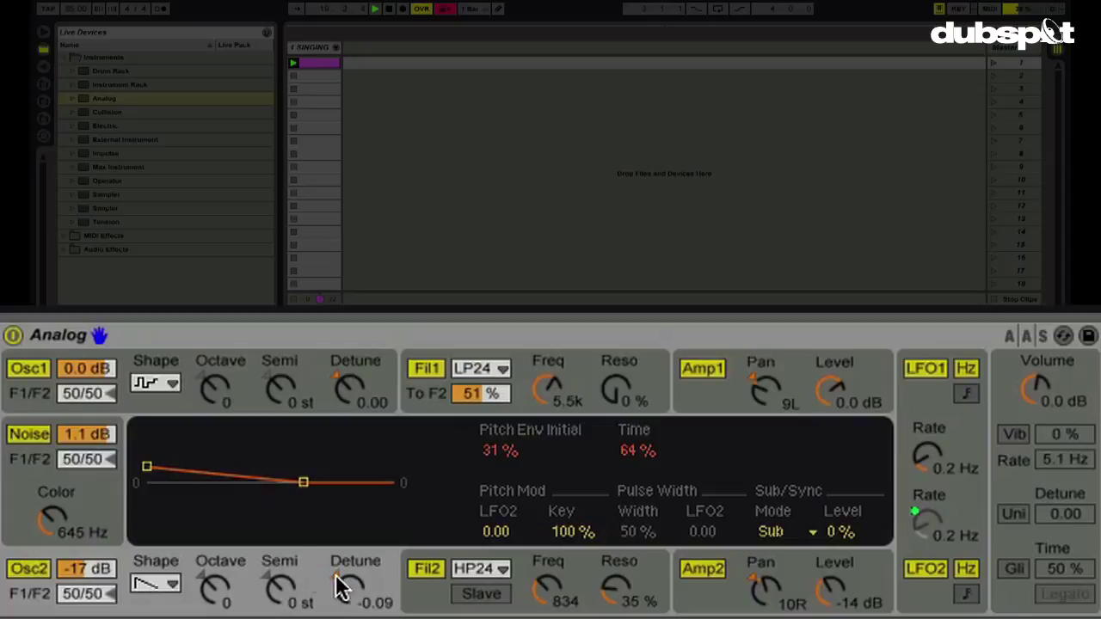
left_click(929, 482)
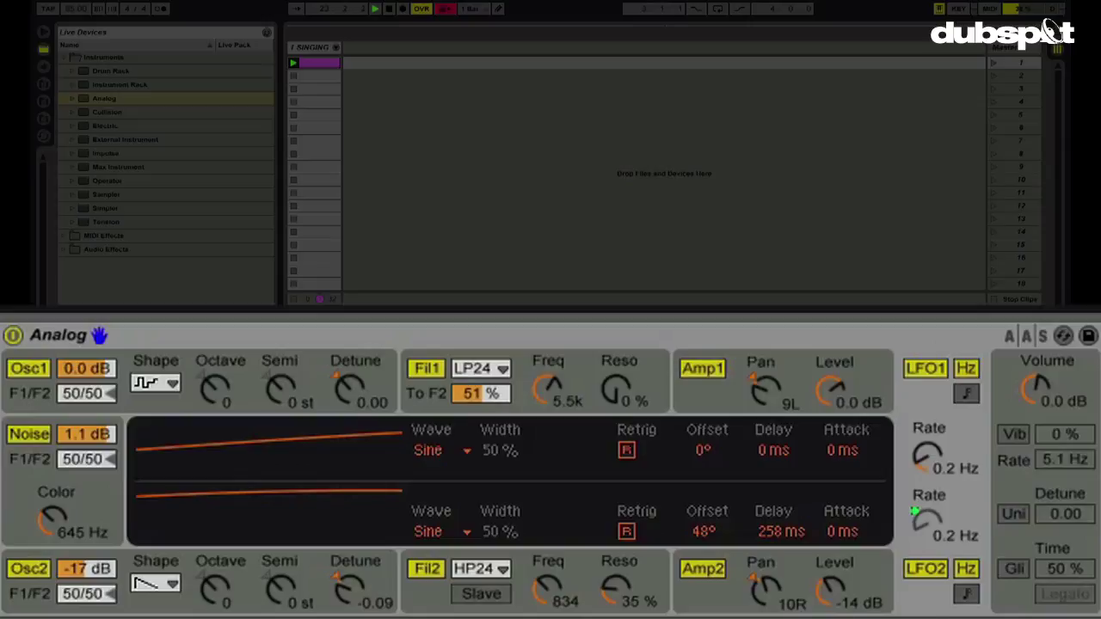
left_click(566, 573)
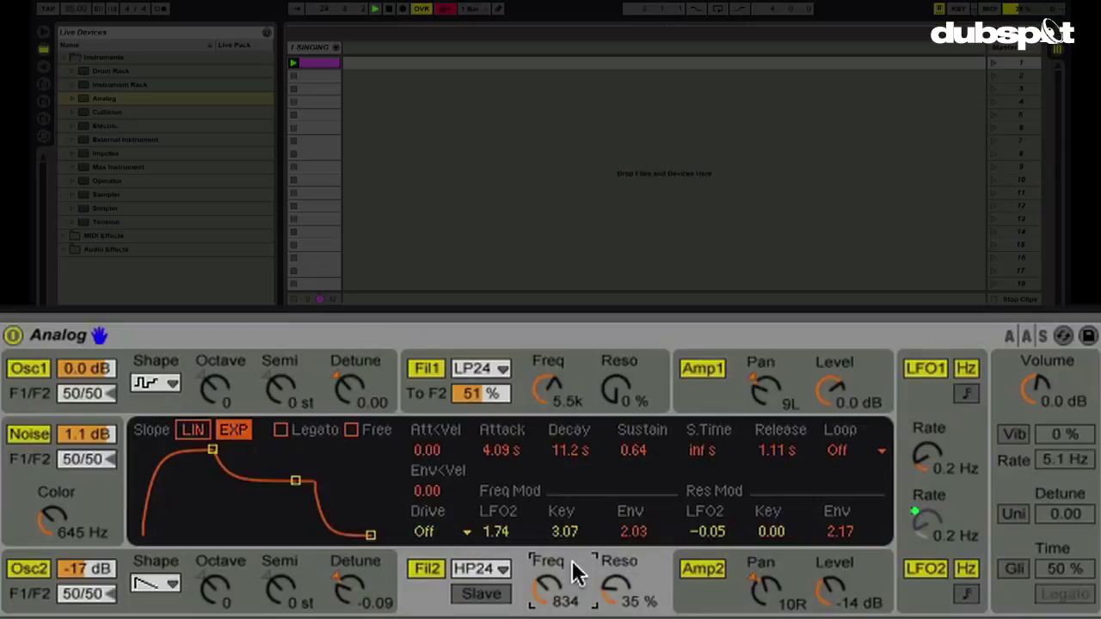
left_click(918, 534)
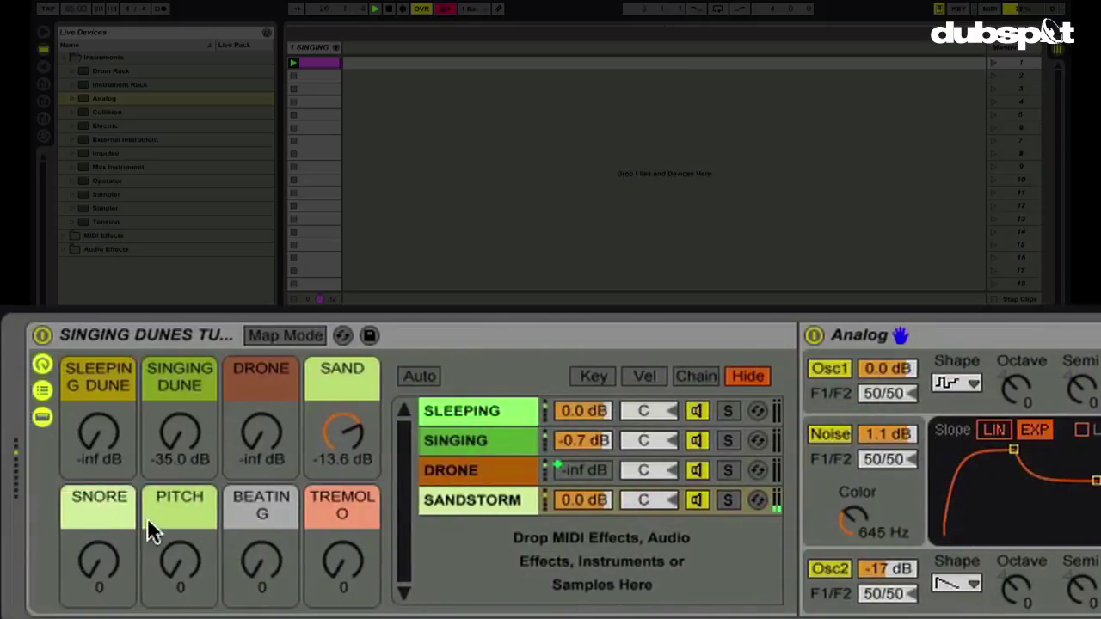
- Swell the TREMOLO macro and return it to 0, then lower SAND to -35 dB
left_click(354, 574)
left_click_drag(341, 563, 342, 471)
scroll(93, 602, "right", 1)
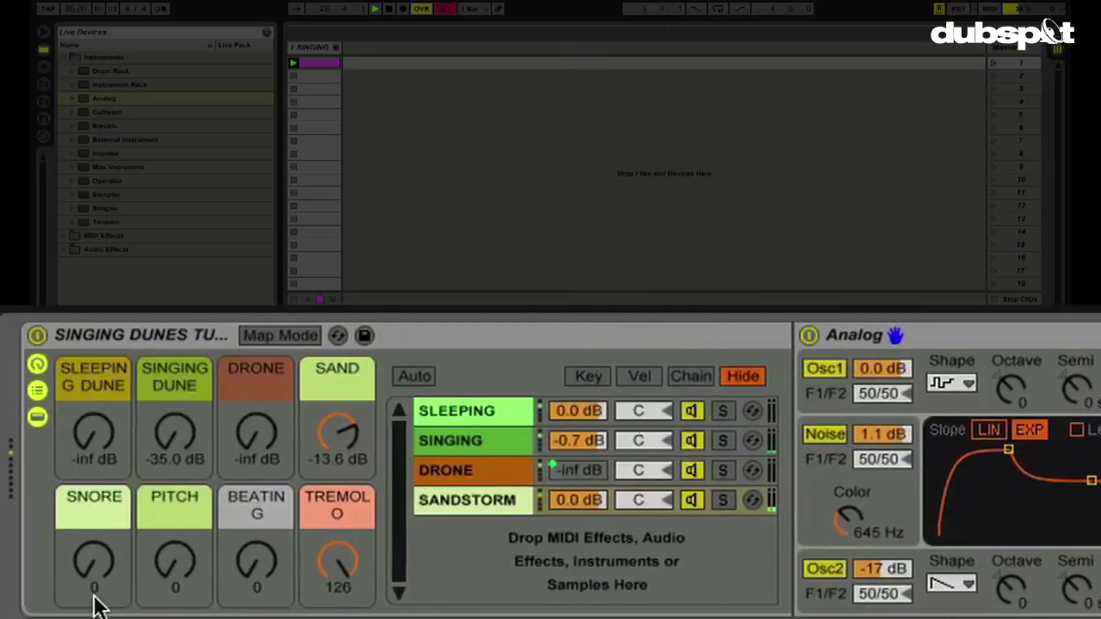
left_click_drag(331, 569, 331, 618)
left_click_drag(327, 437, 327, 474)
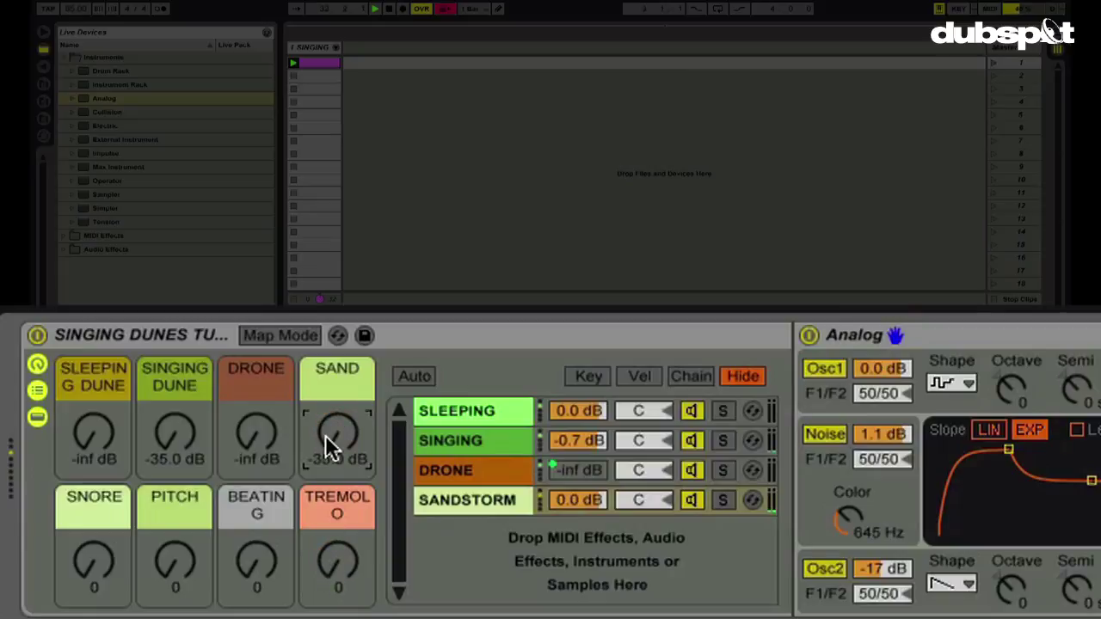
left_click_drag(248, 436, 249, 376)
- Raise the DRONE macro from silence to -0.7 dB
left_click(419, 464)
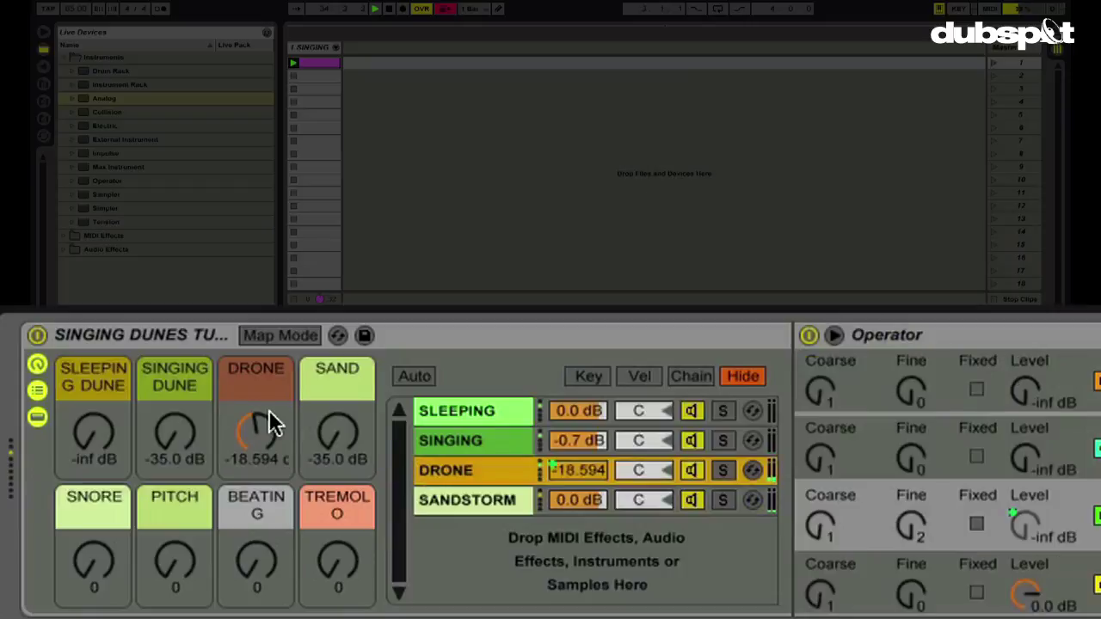
left_click_drag(265, 423, 266, 396)
scroll(27, 417, "right", 10)
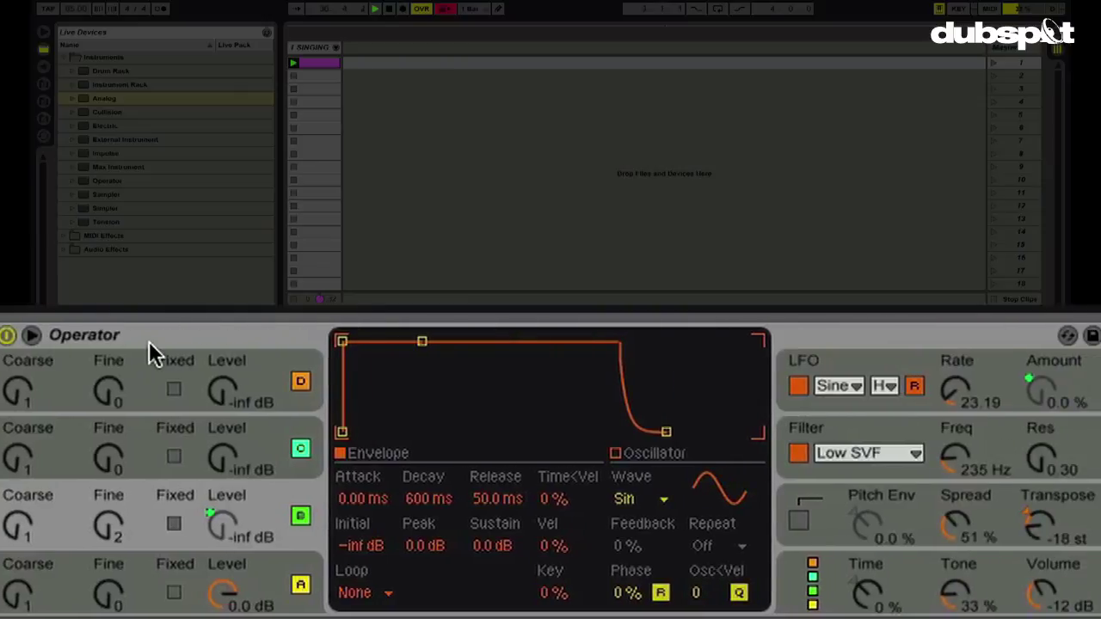
- Compare Operator's oscillator A and B envelopes and check the LFO destination settings
left_click(153, 336)
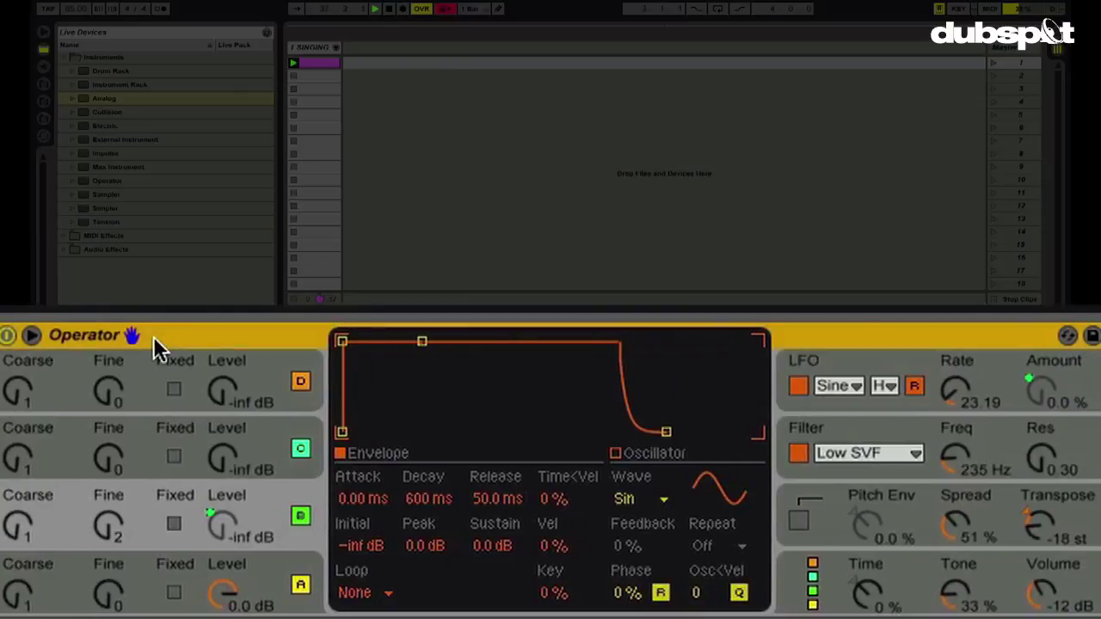
left_click(246, 566)
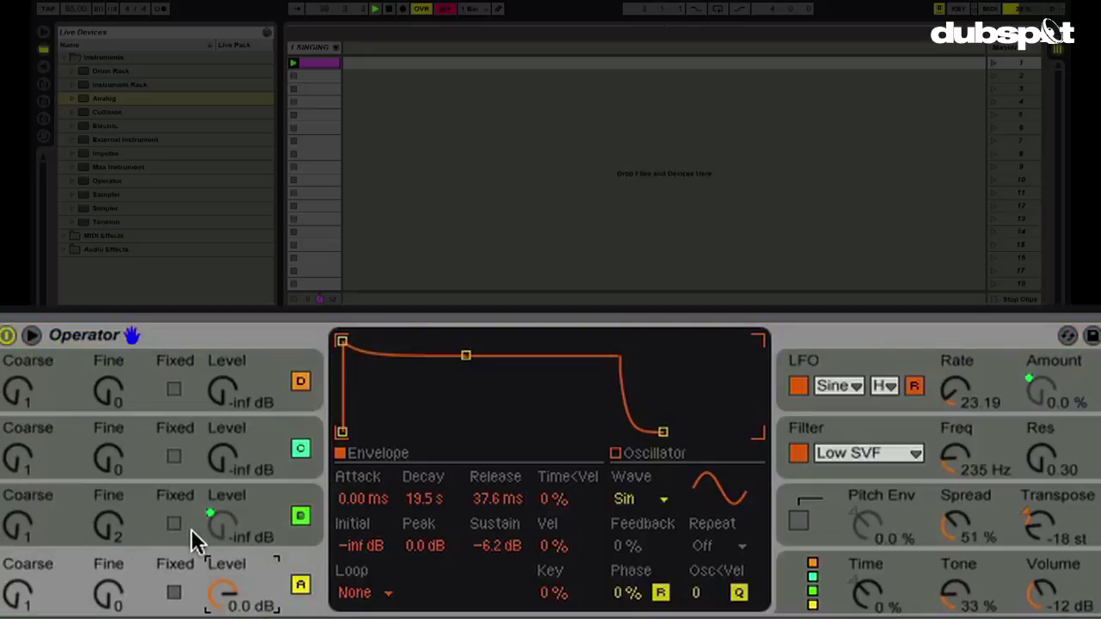
left_click(146, 525)
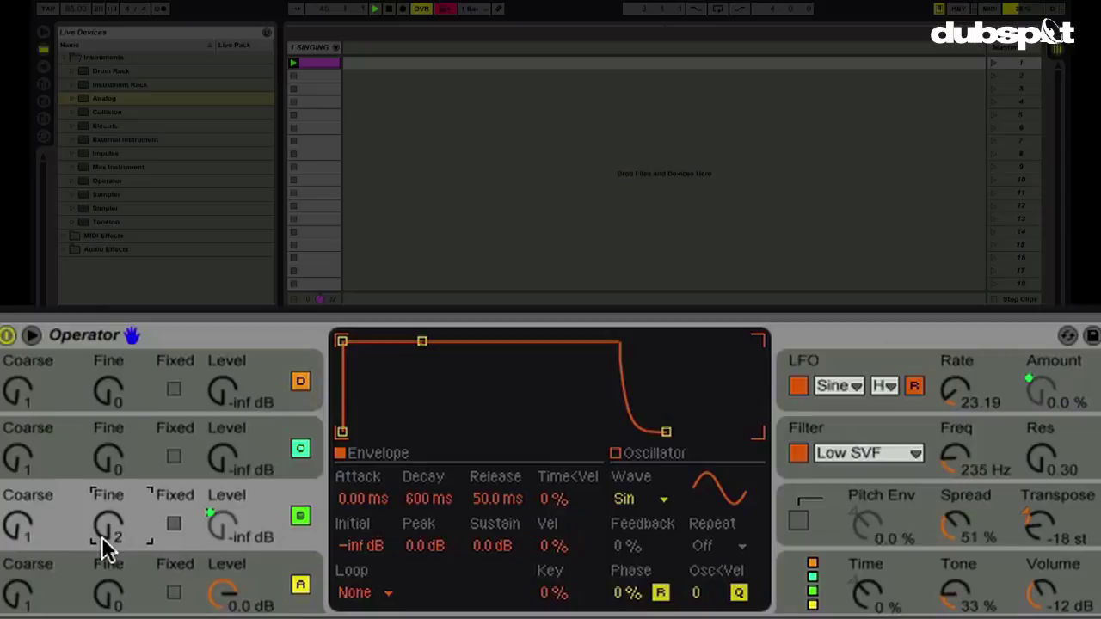
left_click(143, 576)
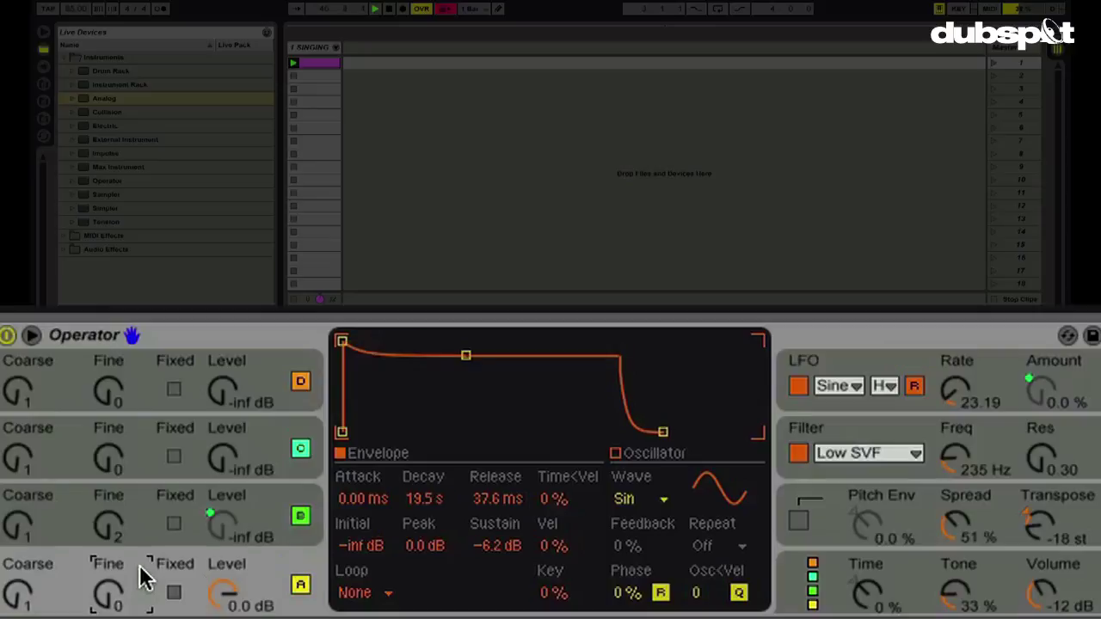
left_click(143, 511)
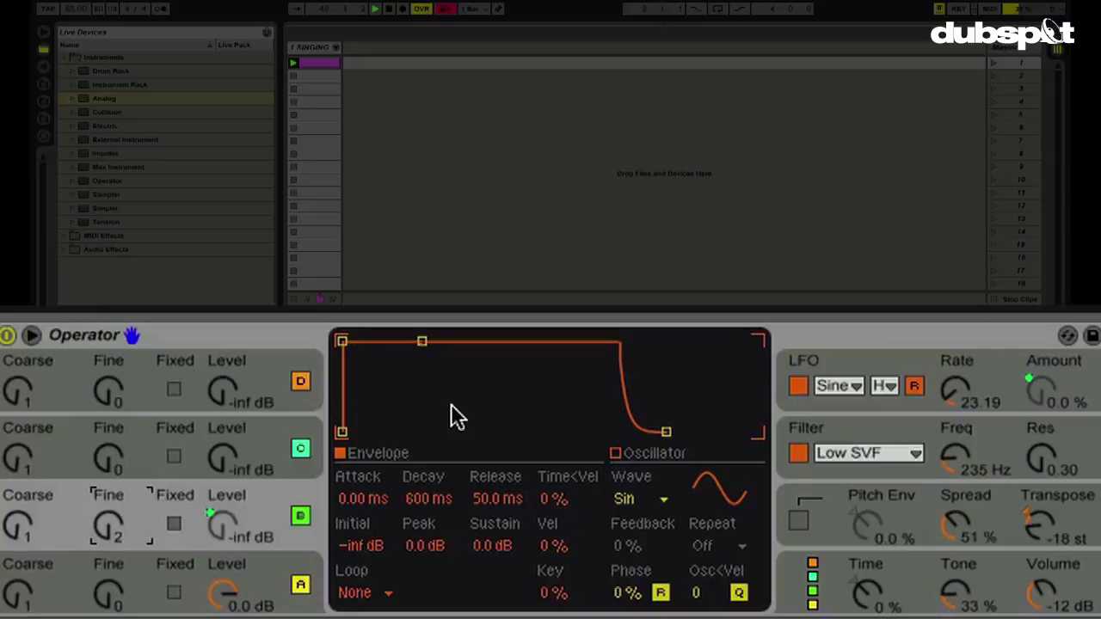
left_click(868, 360)
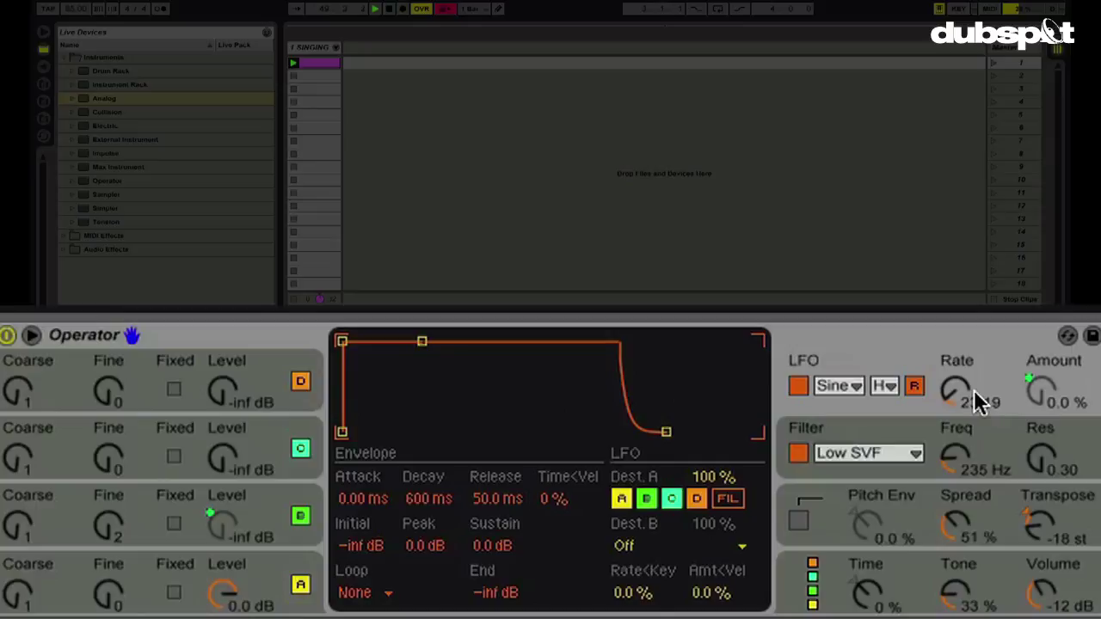
scroll(974, 389, "left", 10)
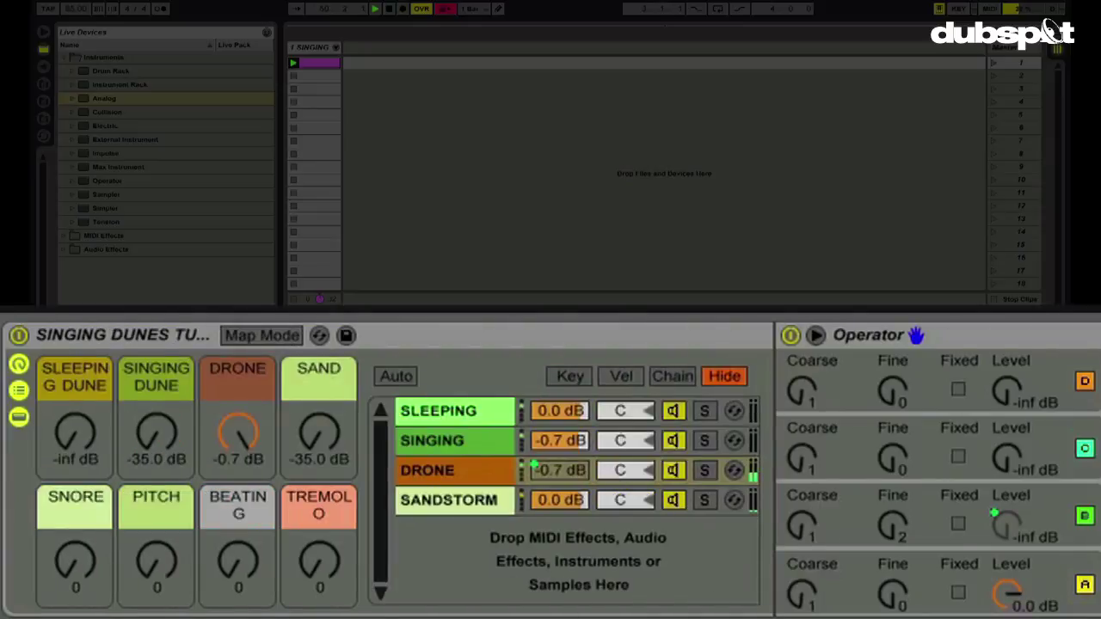
- Raise BEATING to 112, lifting Operator's oscillator B to -9.1 dB, and show Macro Mappings
left_click_drag(238, 563, 239, 515)
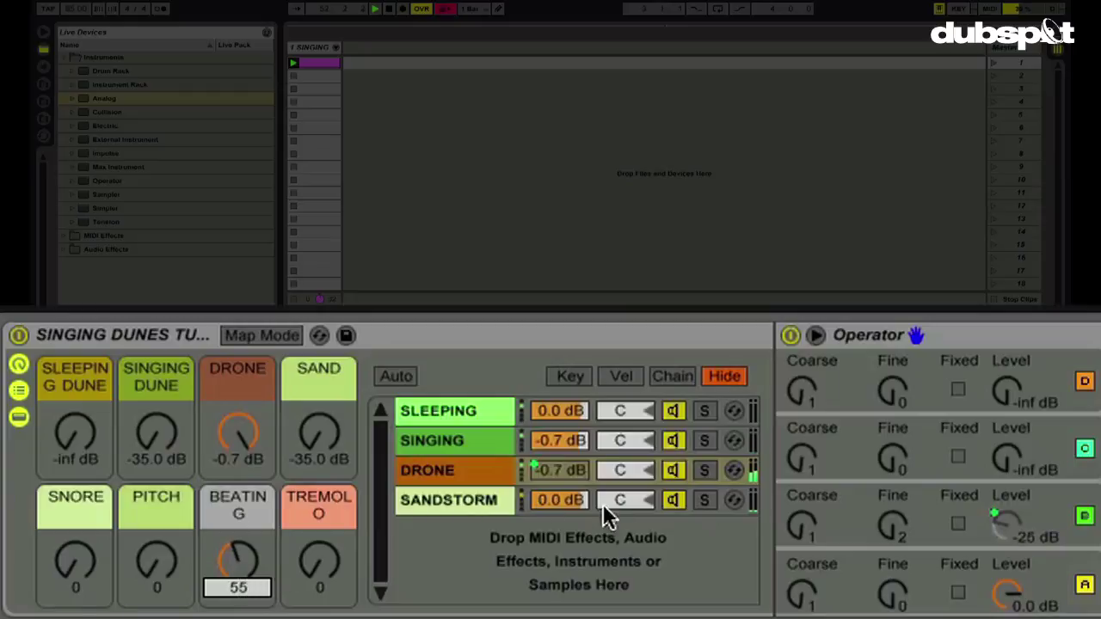
left_click(838, 499)
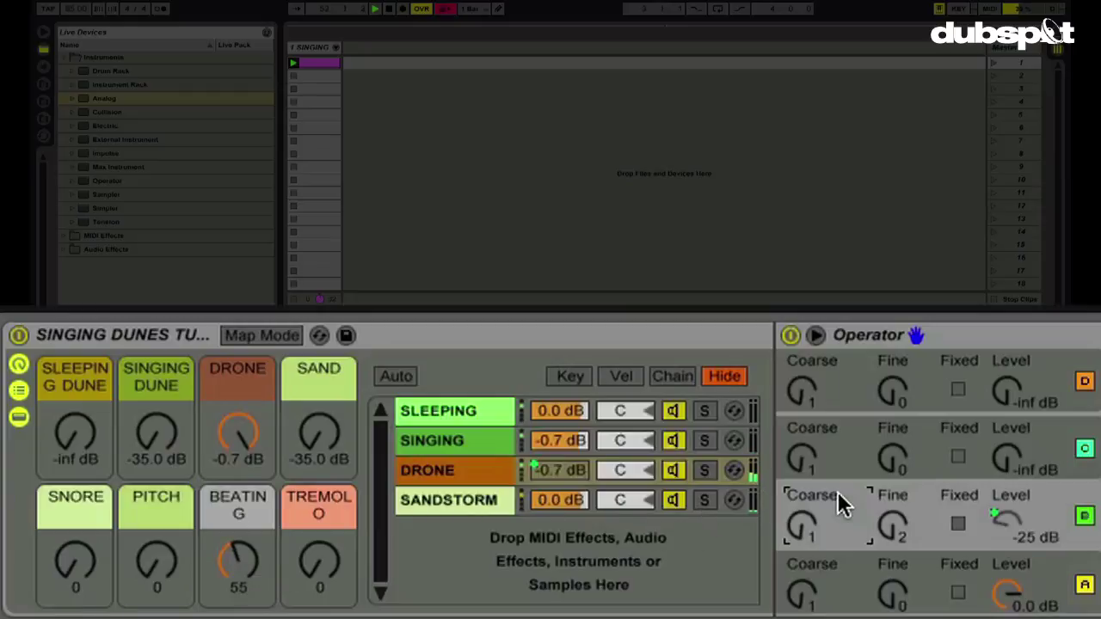
left_click(263, 563)
mouse_move(263, 563)
left_mouse_down()
mouse_move(262, 526)
mouse_move(247, 552)
left_mouse_up()
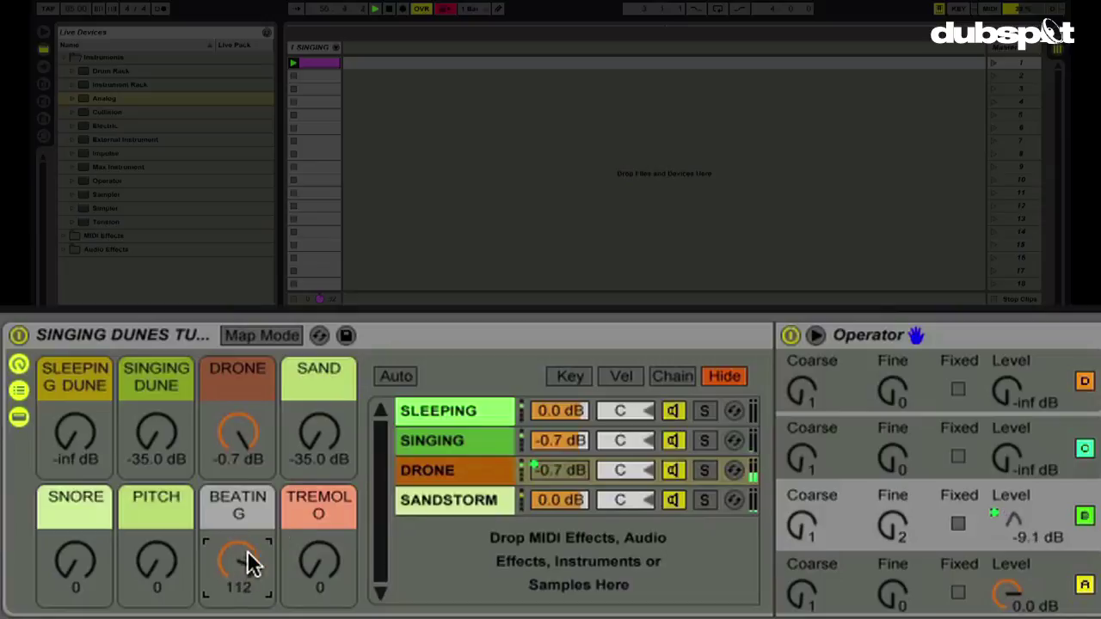
left_click(260, 334)
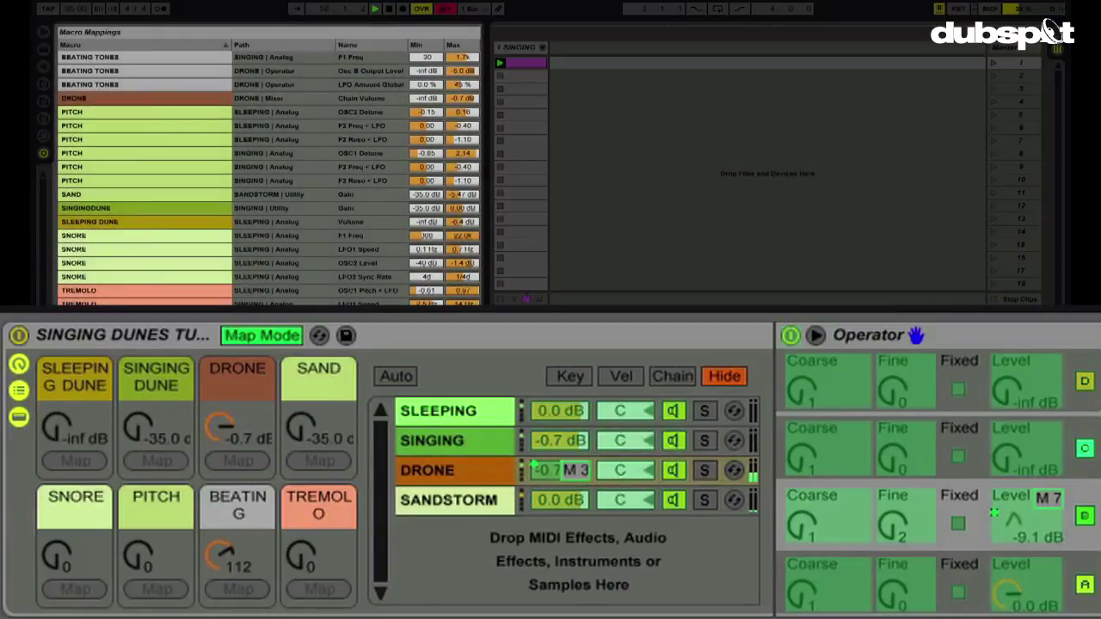
- Exit Map Mode, turn BEATING down to 30 and DRONE down to -inf dB
left_click(254, 334)
left_click_drag(238, 579, 238, 618)
left_click_drag(258, 437, 258, 533)
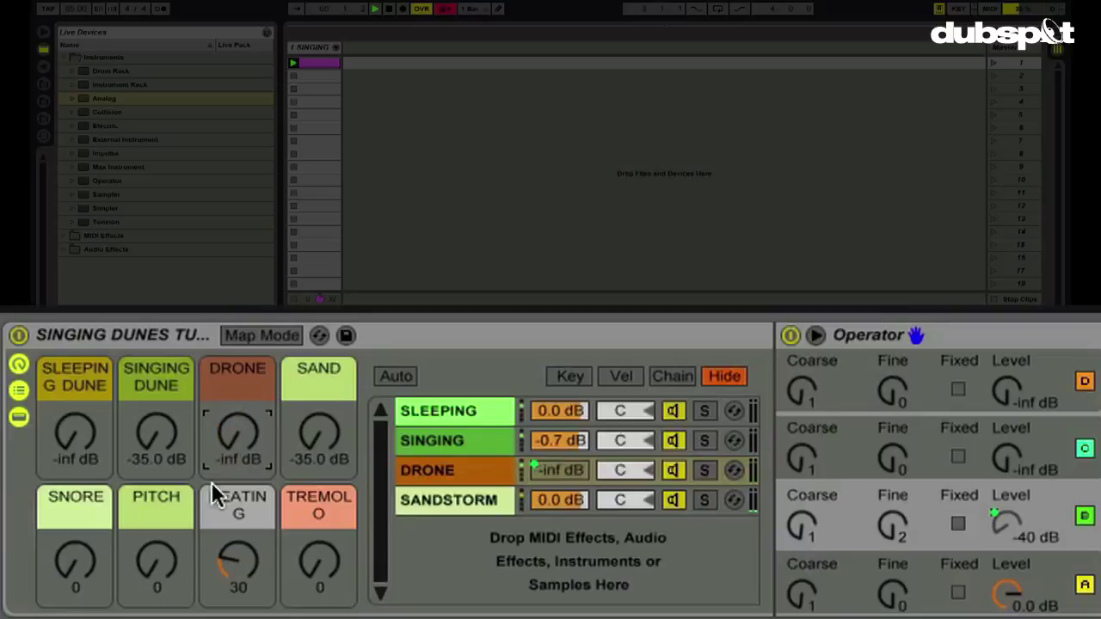
- Raise SINGING DUNE to -1.10 dB and show the SINGING chain Analog's Osc1 pitch envelope
left_click(156, 443)
left_click_drag(156, 434, 157, 375)
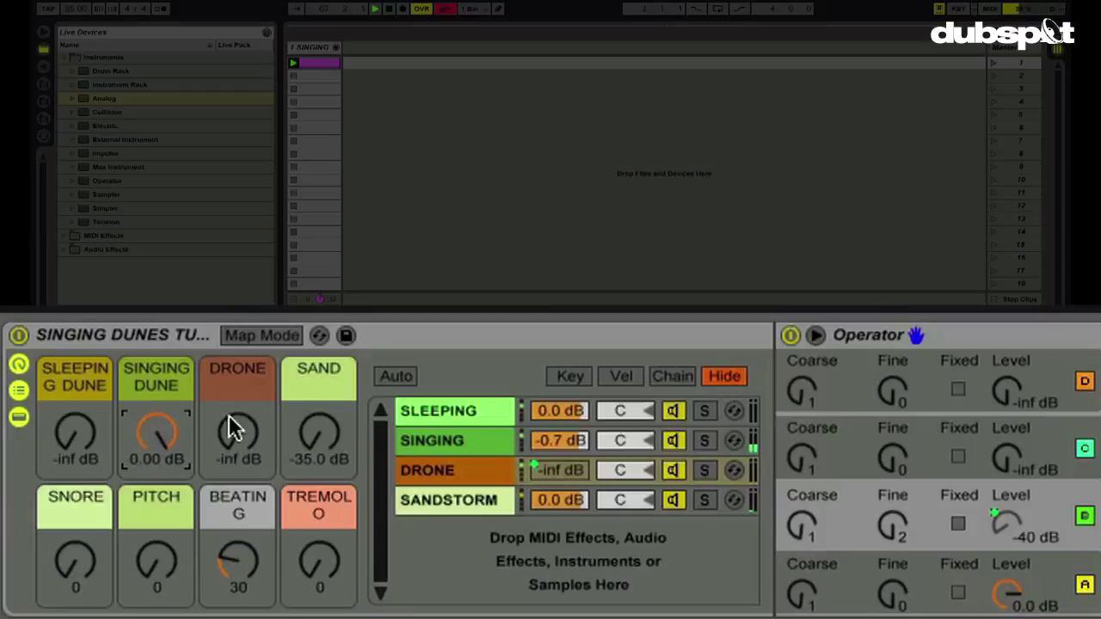
left_click(443, 444)
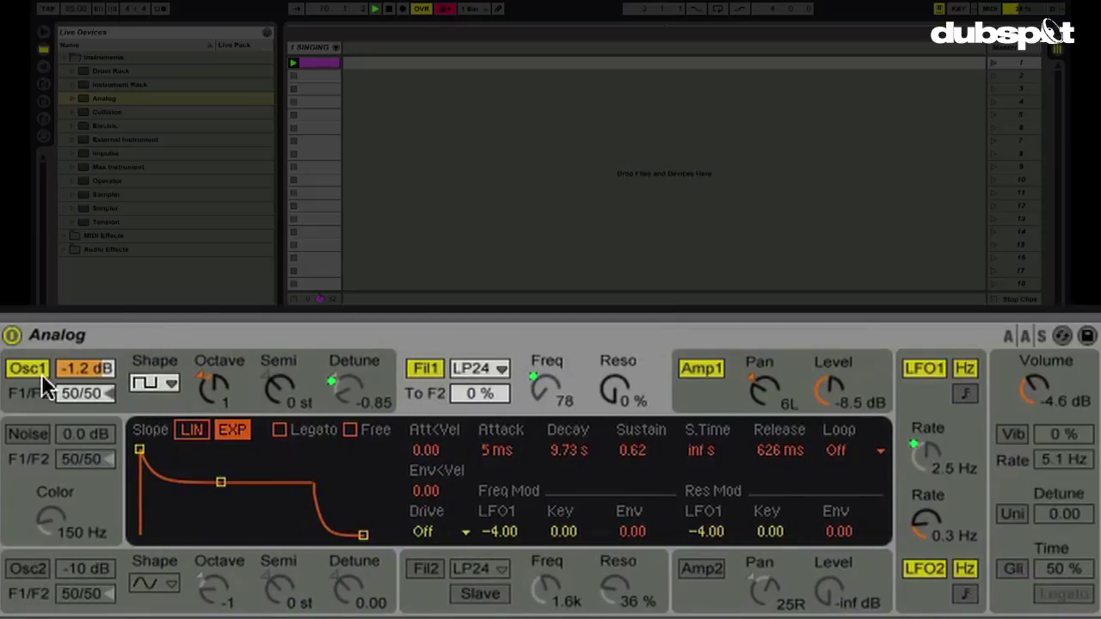
left_click(230, 334)
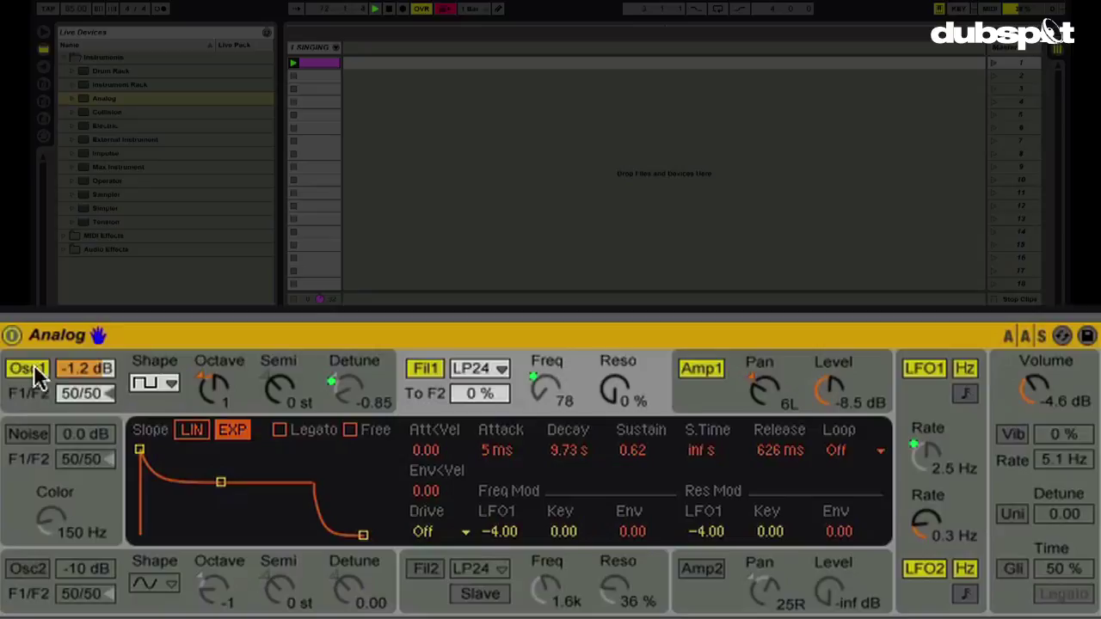
left_click(258, 383)
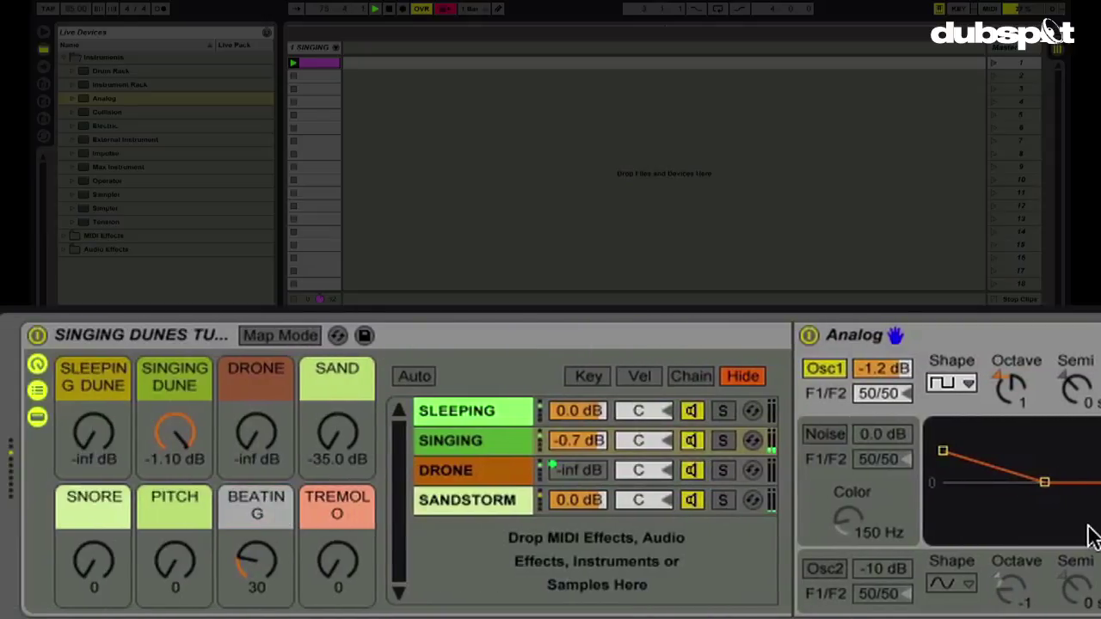
- Set the PITCH macro to 42
mouse_move(157, 565)
left_mouse_down()
mouse_move(157, 475)
mouse_move(160, 577)
left_mouse_up()
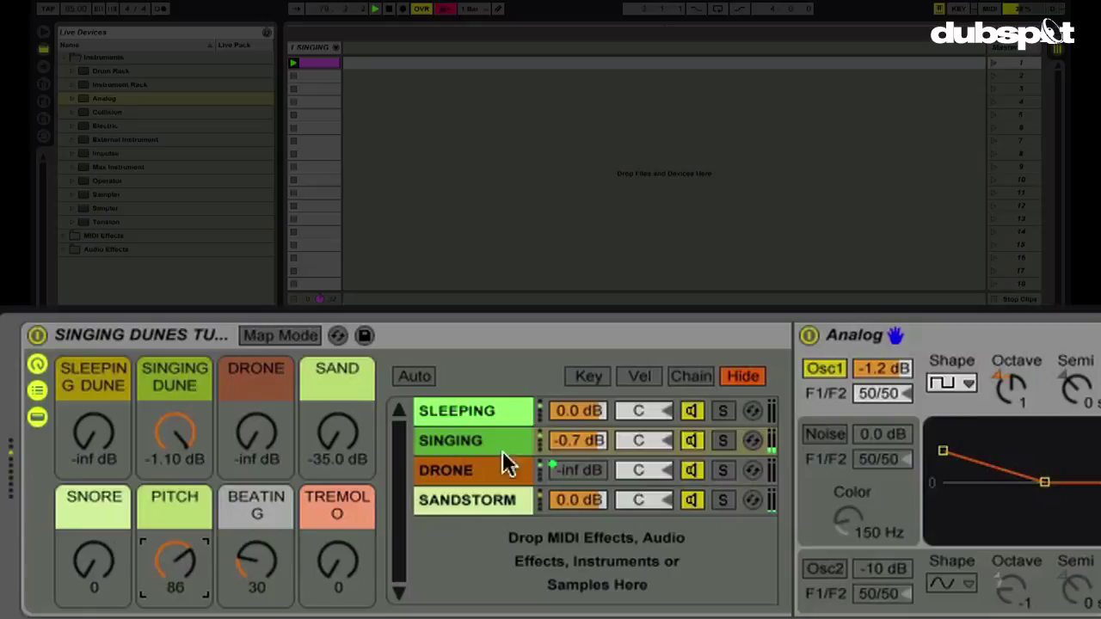
left_click_drag(197, 588, 197, 618)
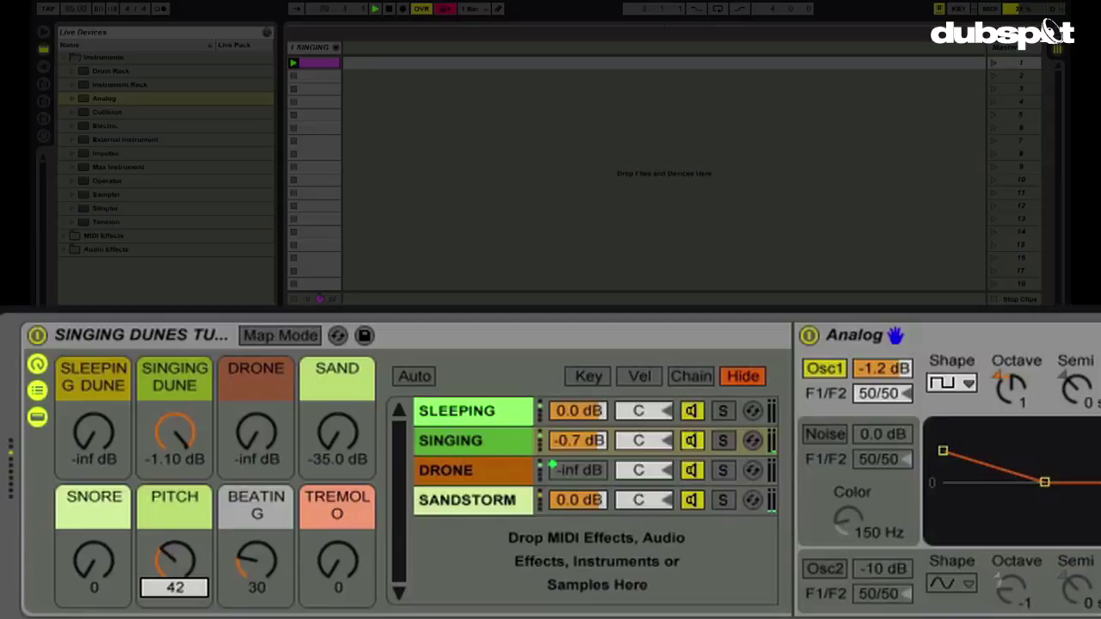
scroll(13, 590, "right", 10)
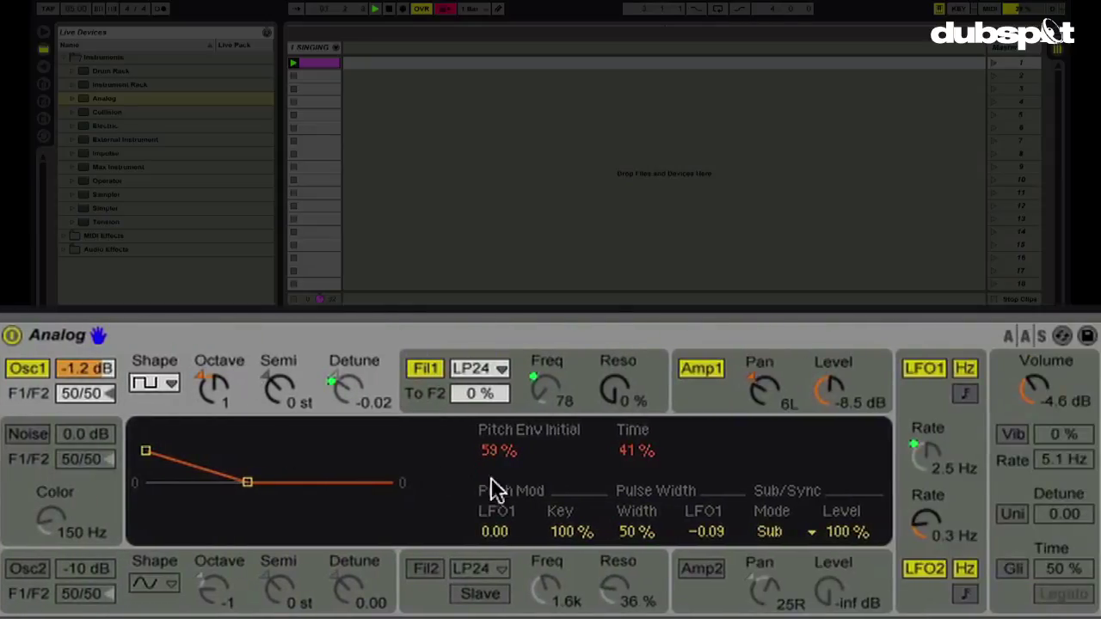
- Raise Analog's Osc1 pitch envelope initial amount to 61%, leaving LFO1's rate in Hz
left_click_drag(508, 455, 508, 452)
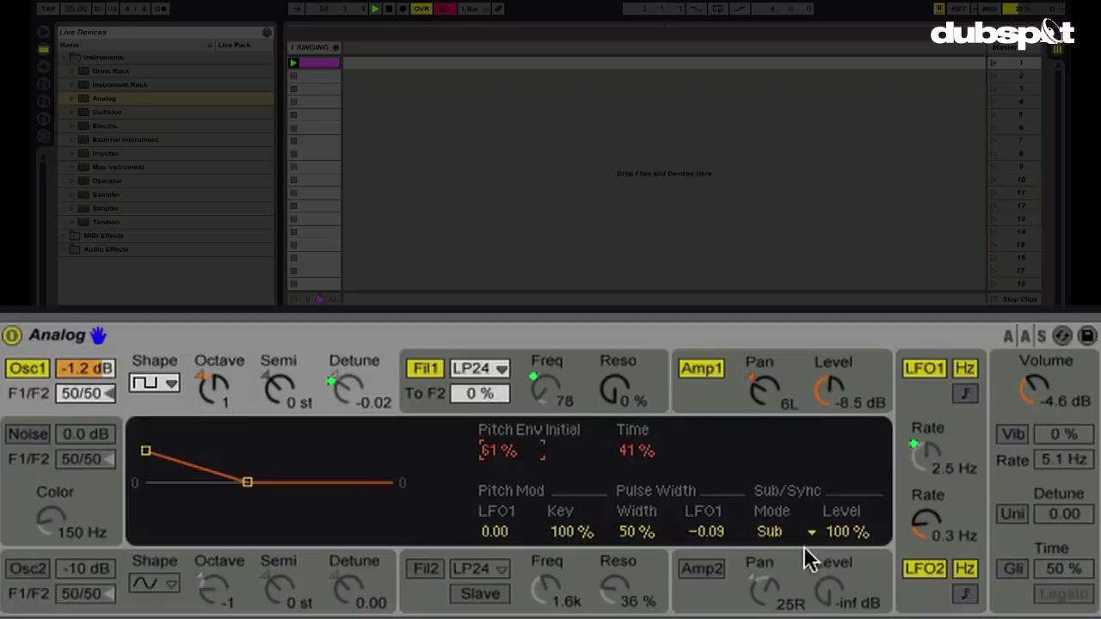
left_click(954, 397)
left_click(963, 368)
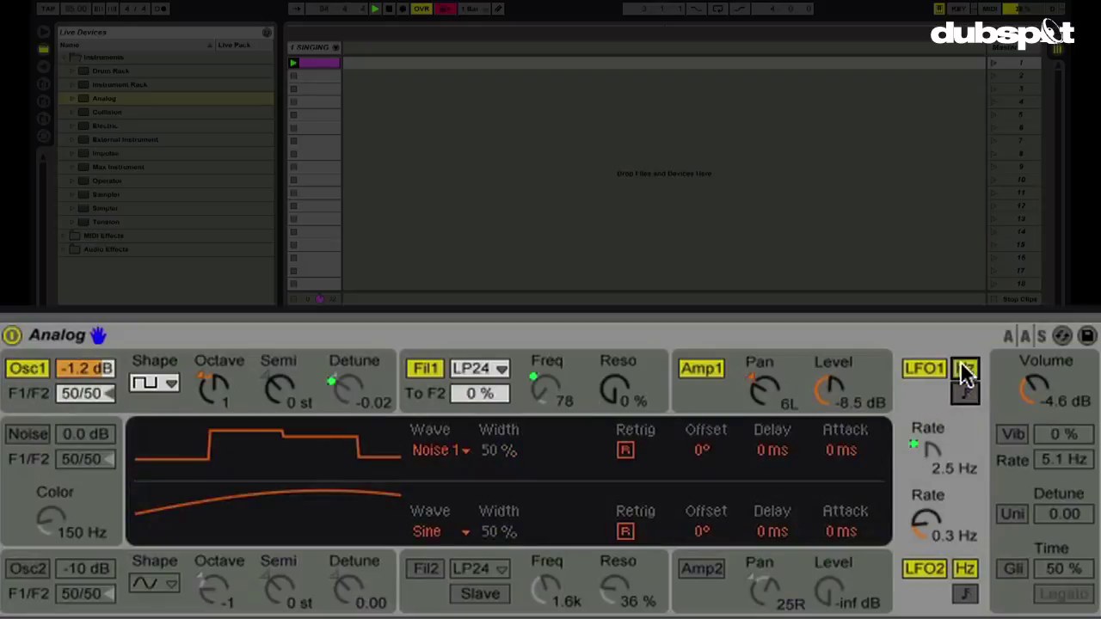
left_click(301, 375)
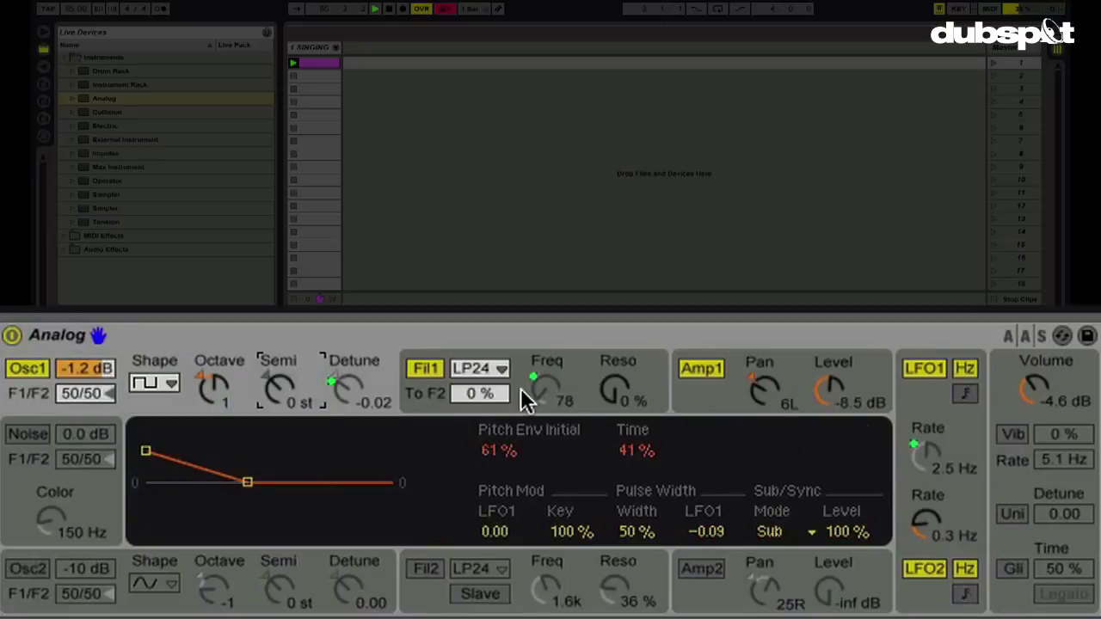
- Scroll through Utility, Simple Delay and Reverb, returning to the Singing Dunes rack macros
scroll(725, 467, "right", 5)
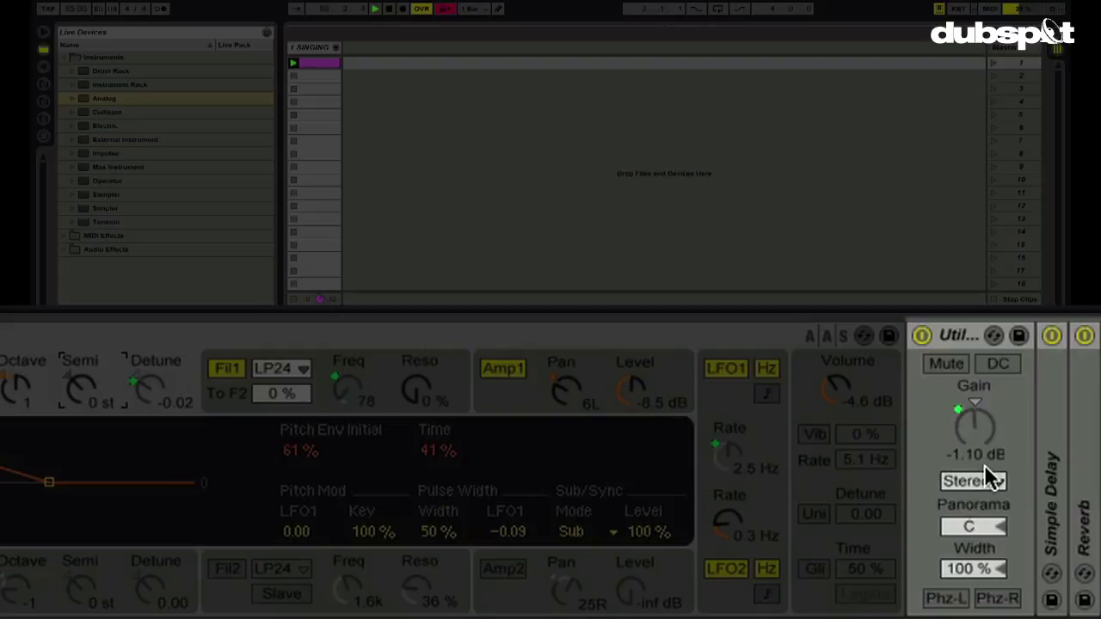
scroll(525, 479, "left", 3)
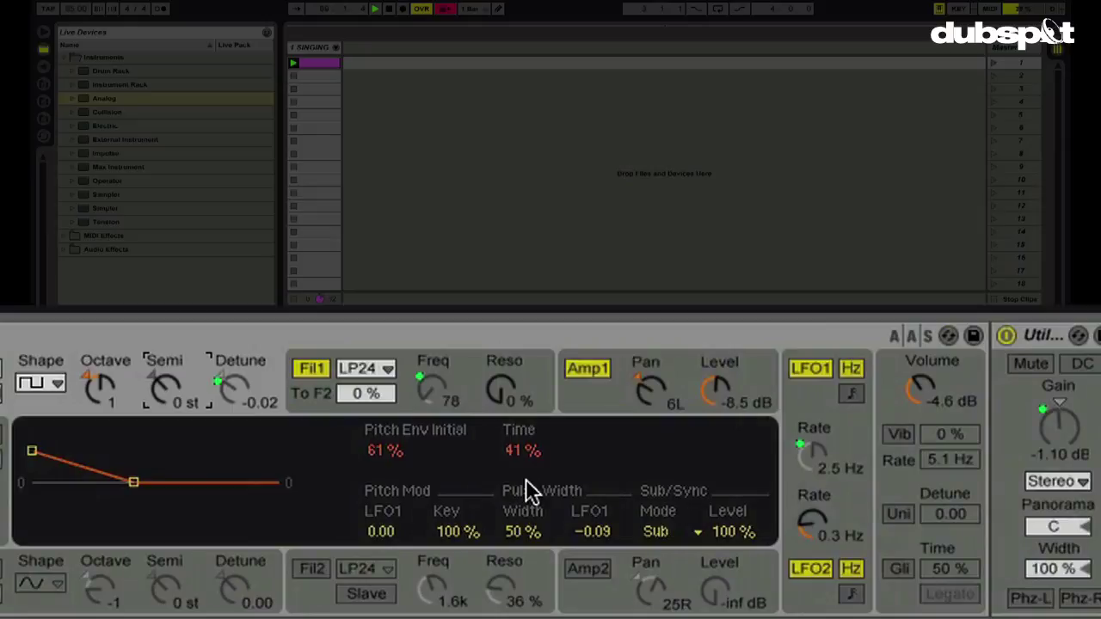
scroll(551, 473, "left", 15)
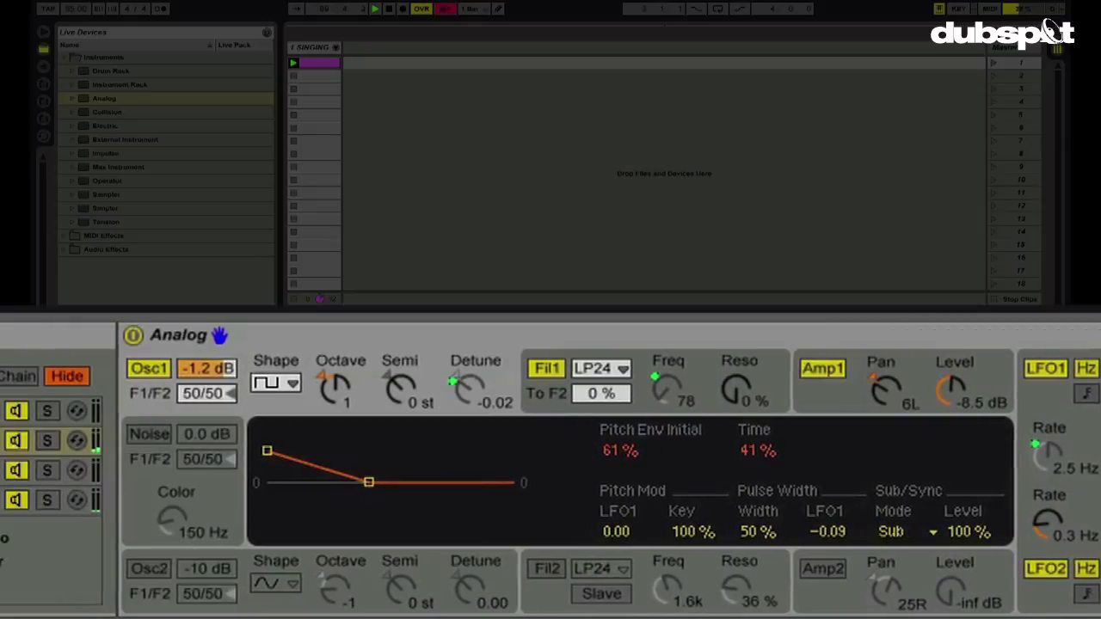
scroll(551, 473, "left", 5)
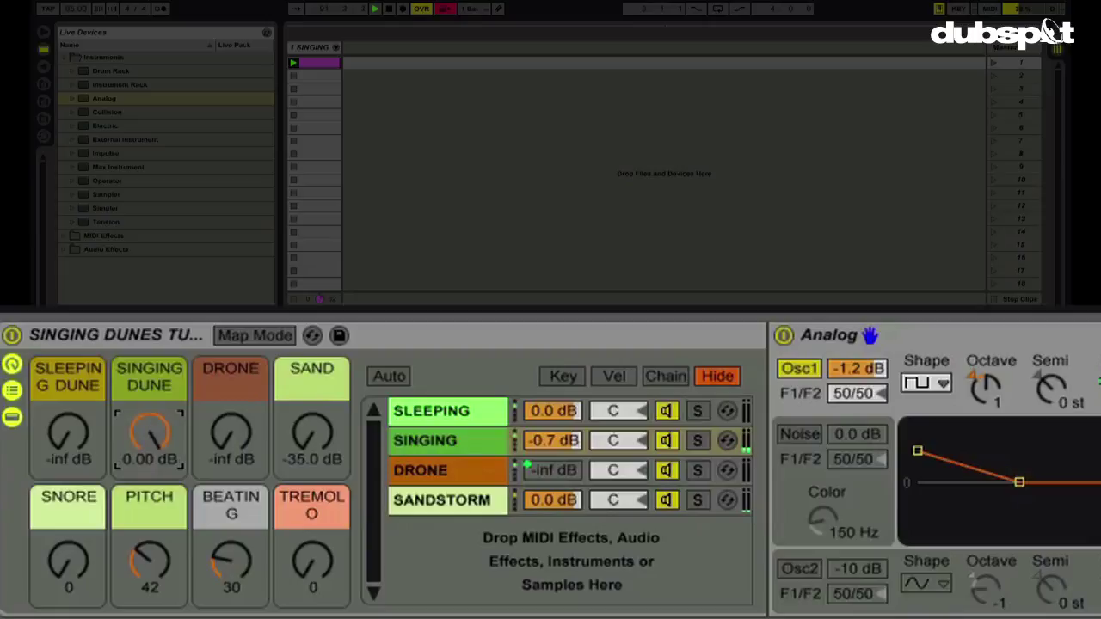
- Reset SINGING DUNE to -34.7 dB, raise SLEEPING DUNE to -6.4 dB, and show the SLEEPING chain's Analog
key("Delete")
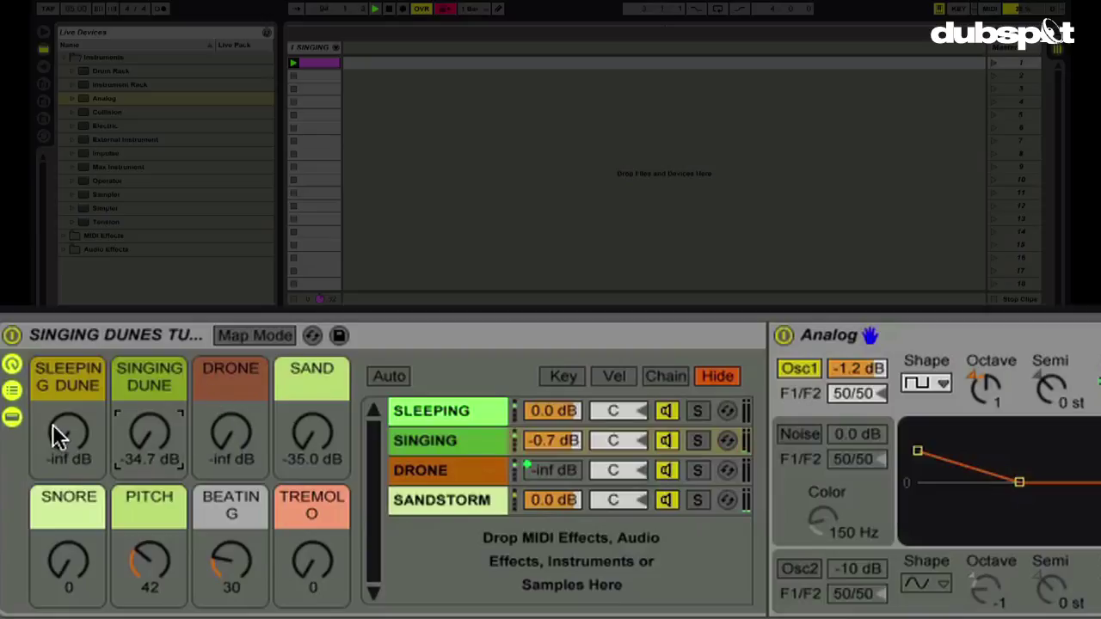
left_click_drag(52, 424, 53, 347)
left_click(411, 411)
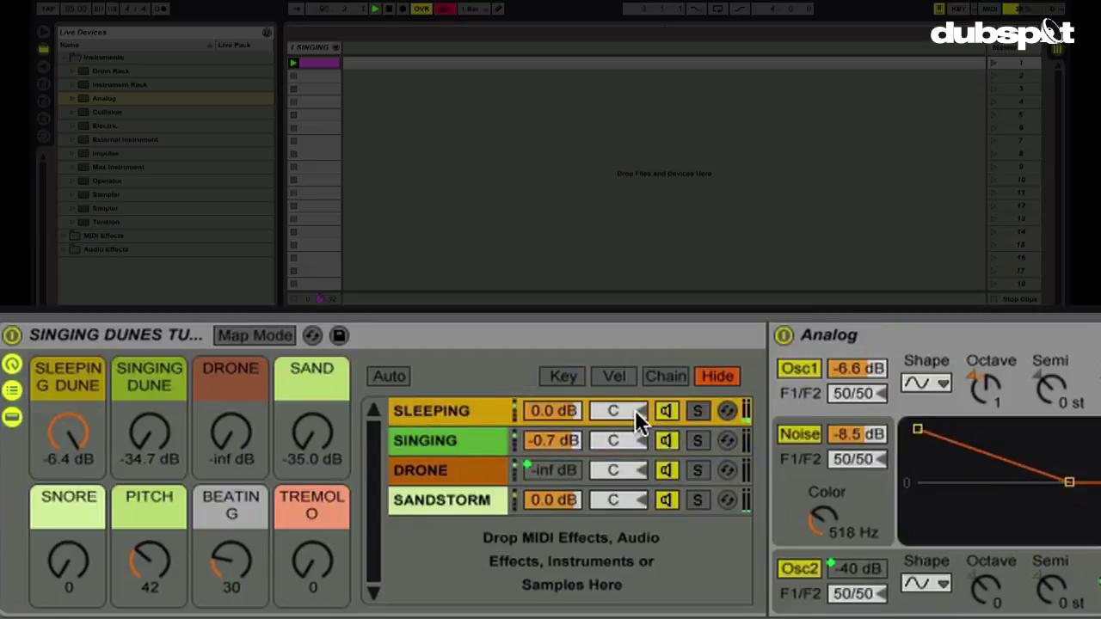
- Look over the SLEEPING Analog panel, then turn the SNORE macro up
scroll(547, 491, "right", 10)
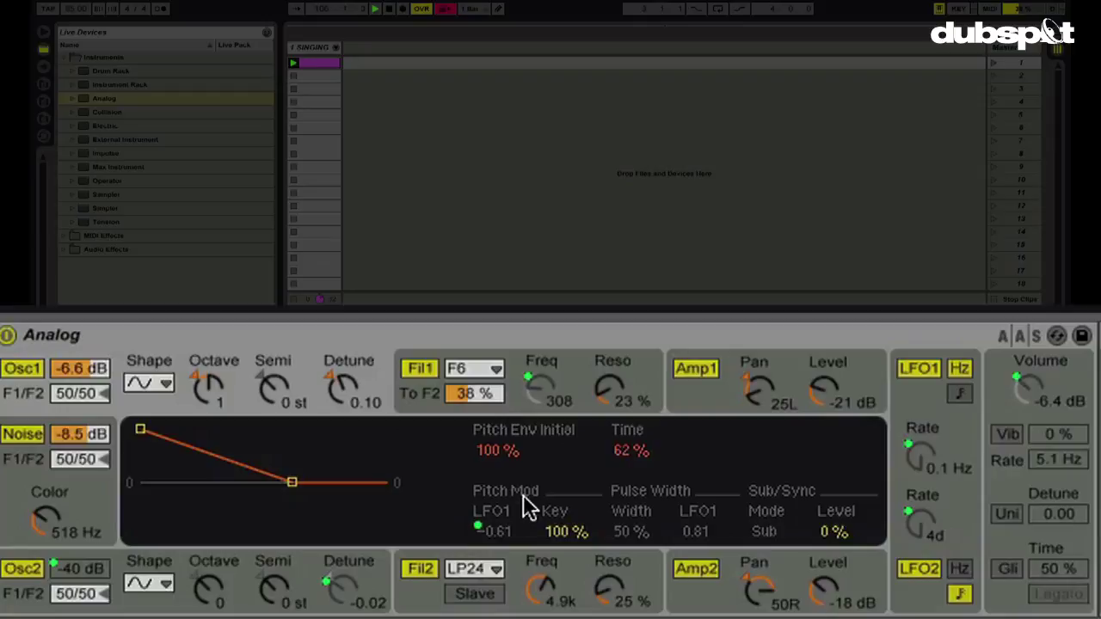
scroll(555, 508, "left", 10)
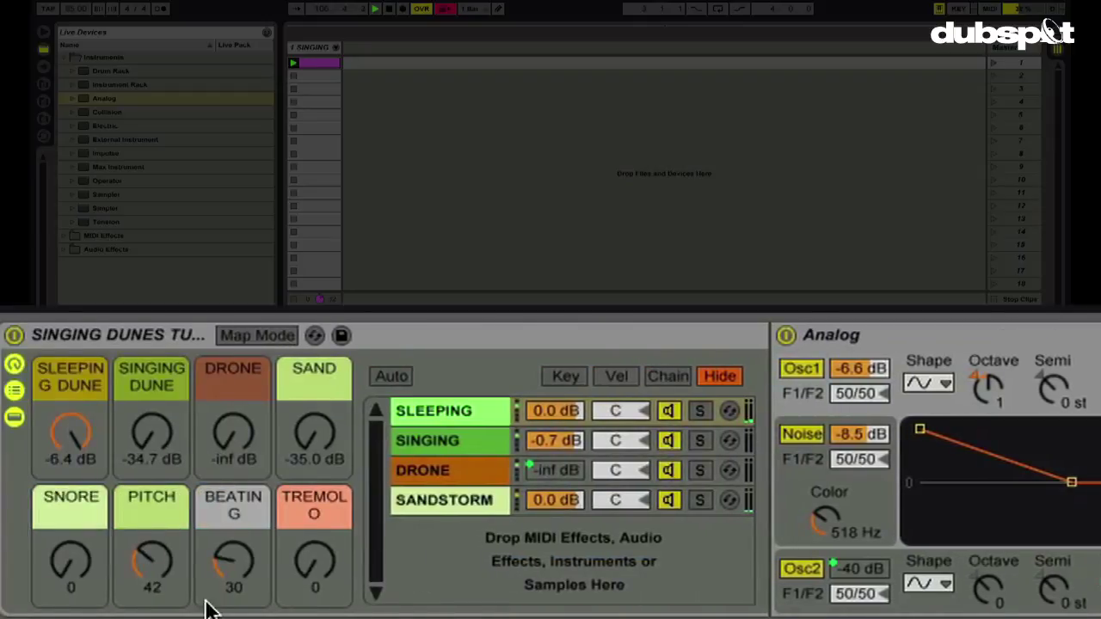
left_click_drag(86, 560, 86, 469)
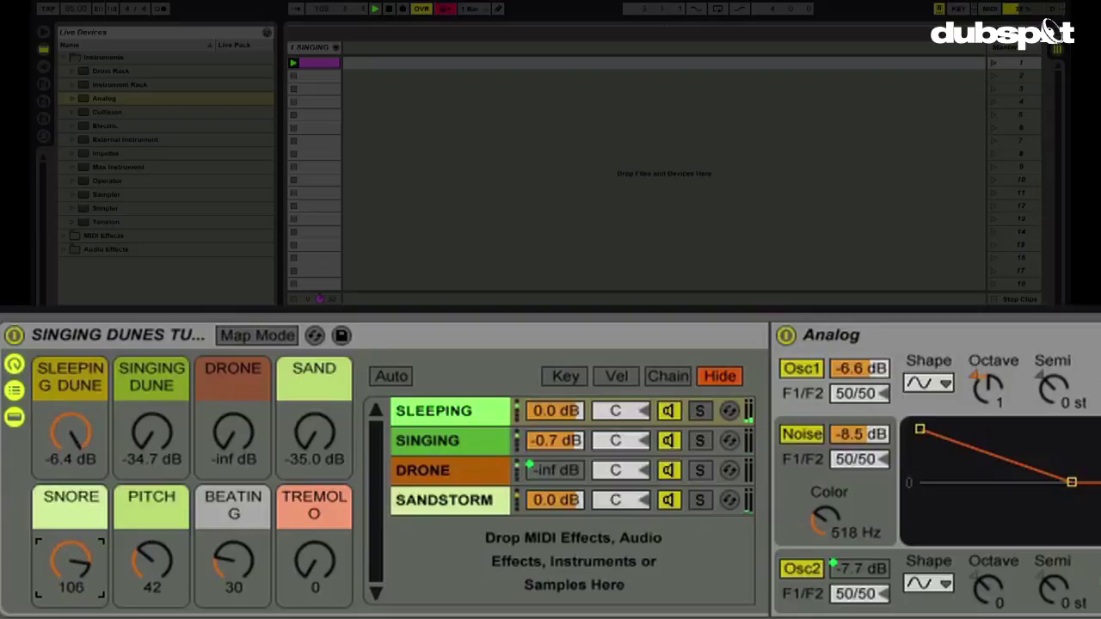
- Check Analog's LFO waveforms, then set TREMOLO to 110 and SNORE to its maximum, 127
scroll(224, 420, "right", 10)
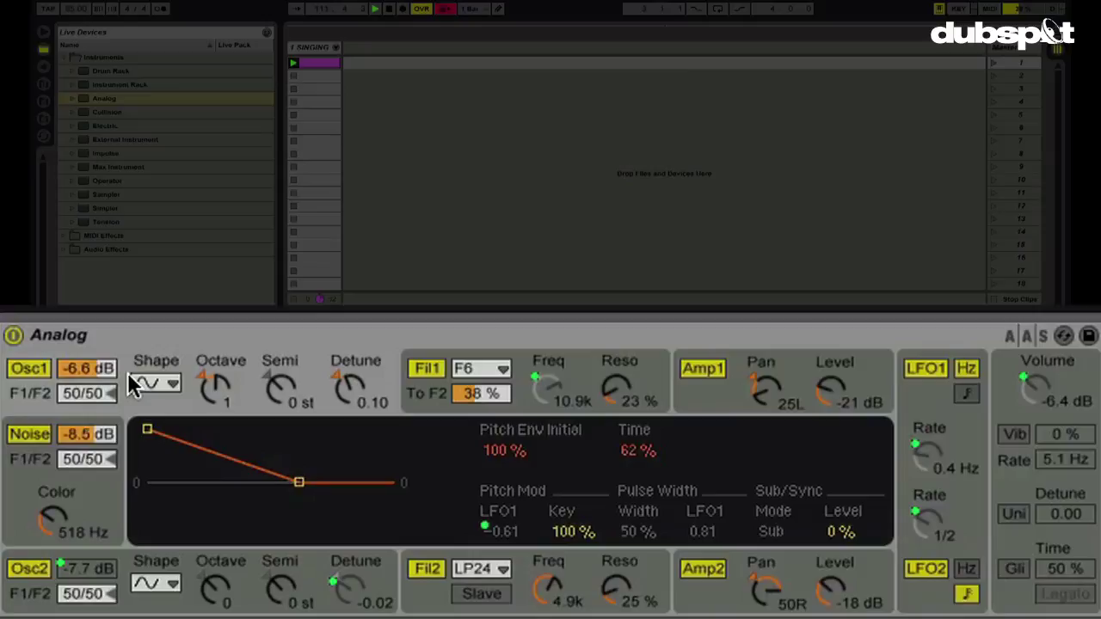
left_click(899, 507)
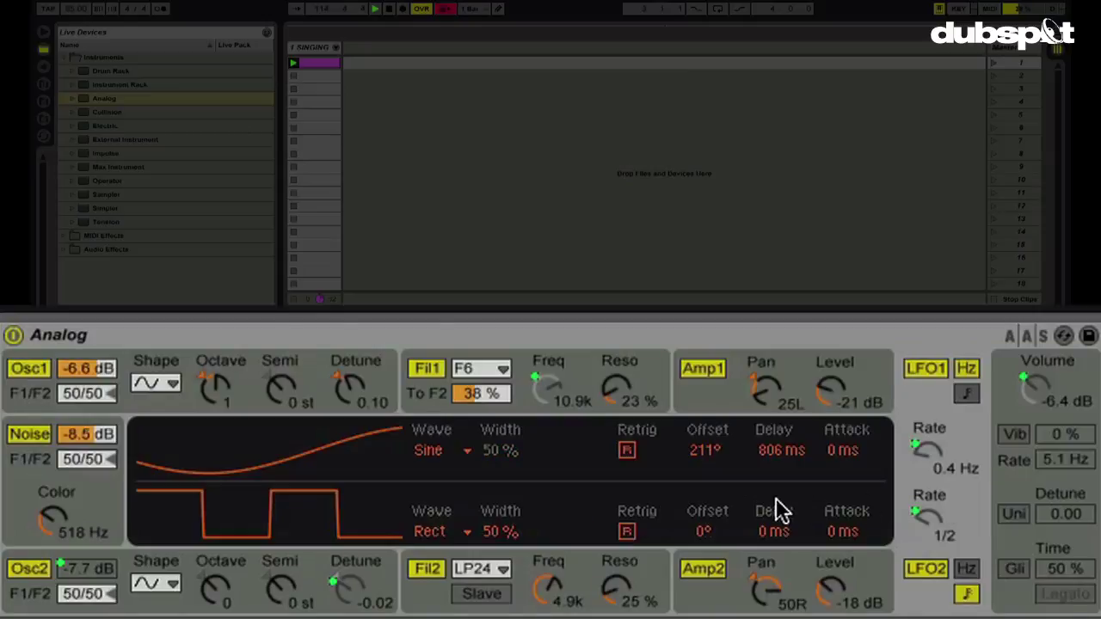
scroll(778, 509, "left", 10)
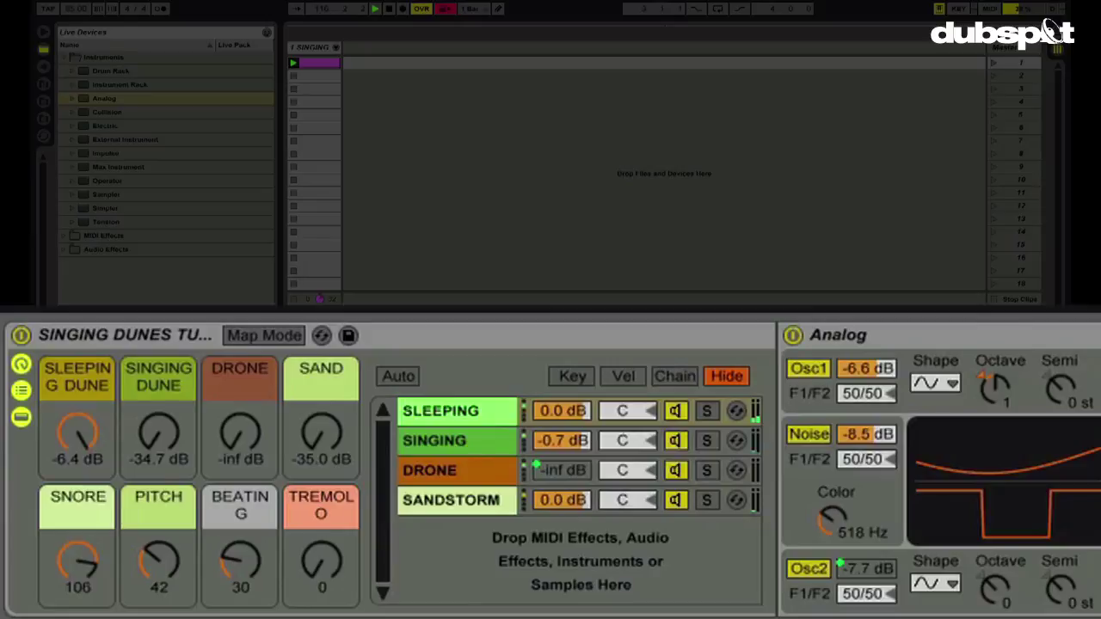
left_click_drag(327, 573, 326, 479)
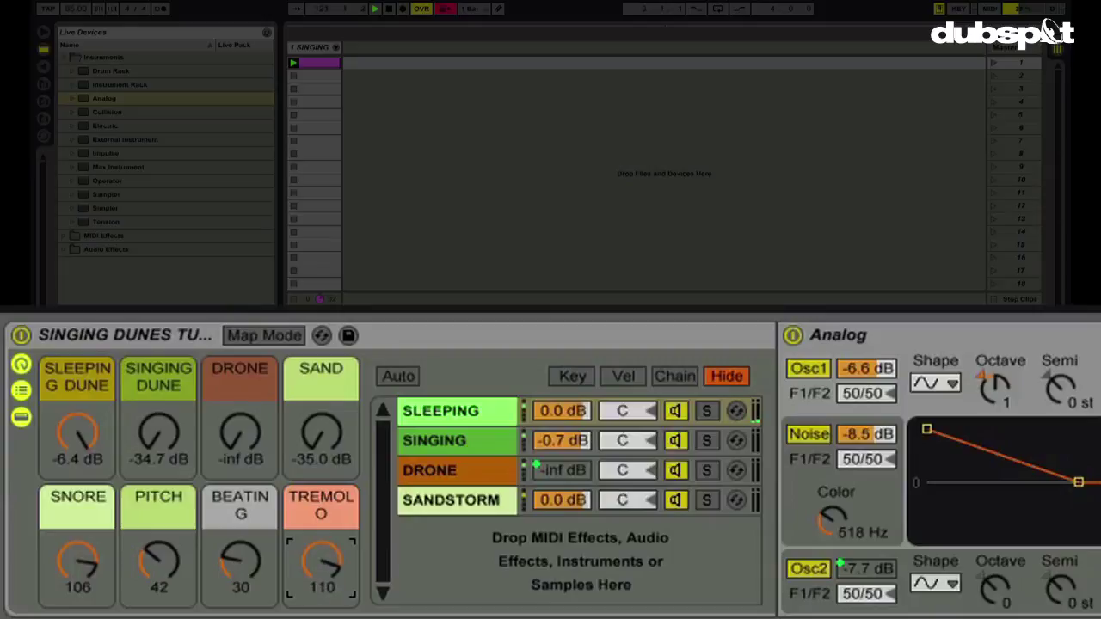
left_click_drag(113, 553, 113, 534)
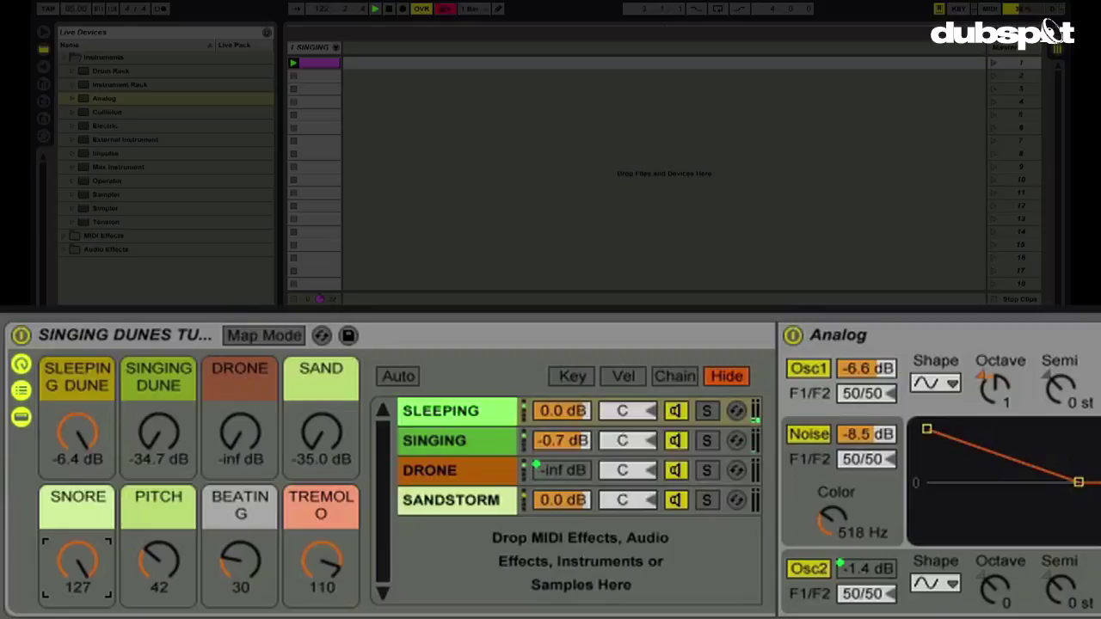
scroll(550, 468, "right", 10)
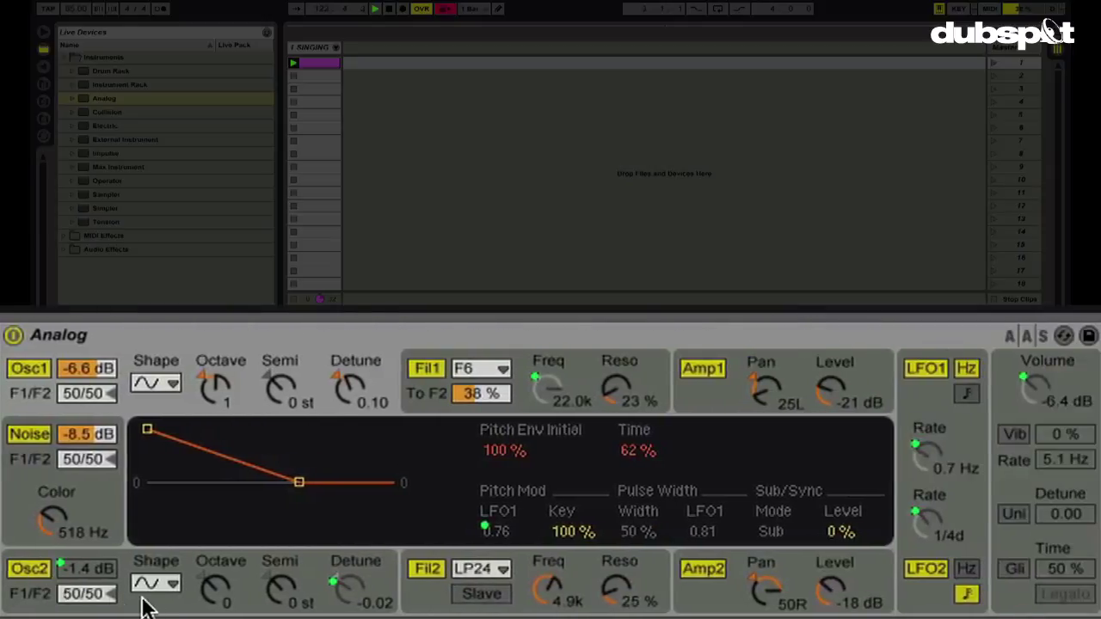
- View Osc2's pitch envelope, then return to the rack's macro mapping list with SNORE's four targets
left_click(176, 607)
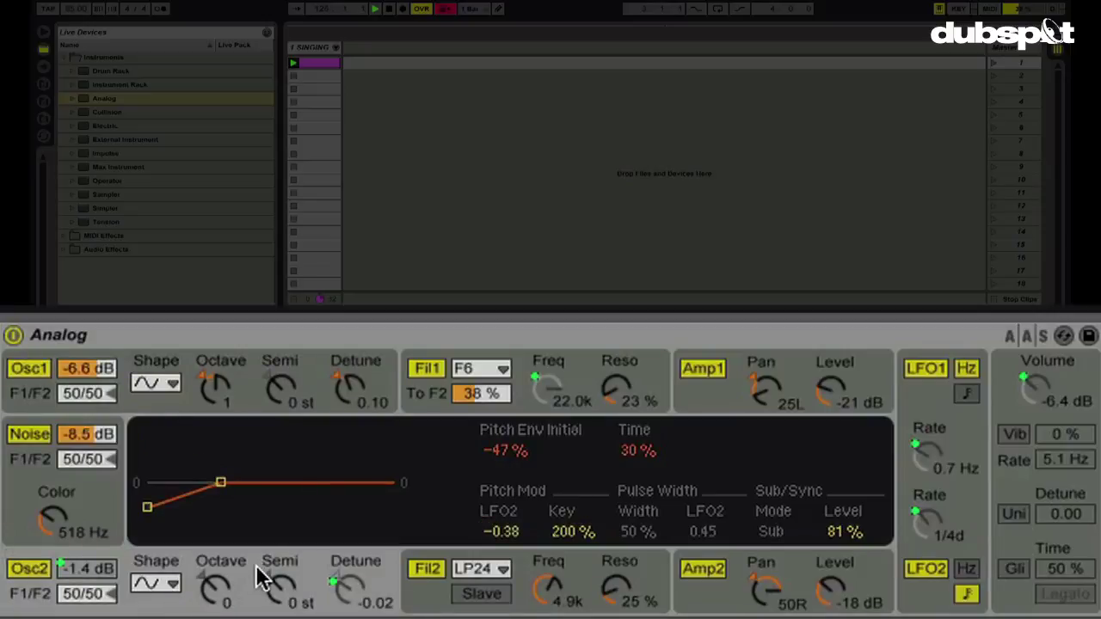
left_click_drag(222, 538, 1012, 538)
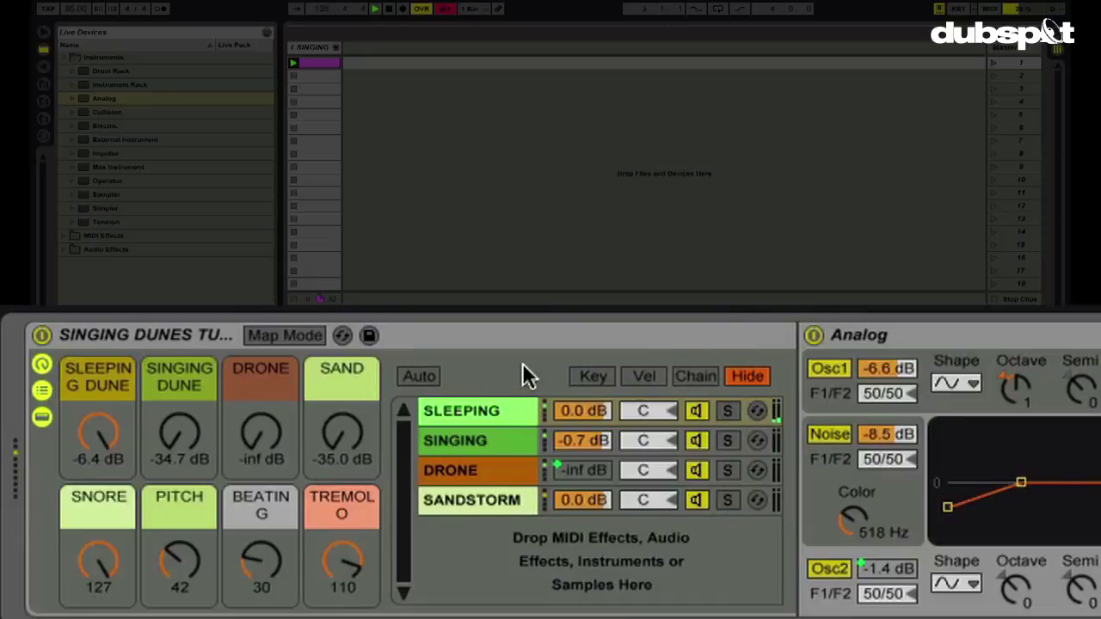
left_click(275, 334)
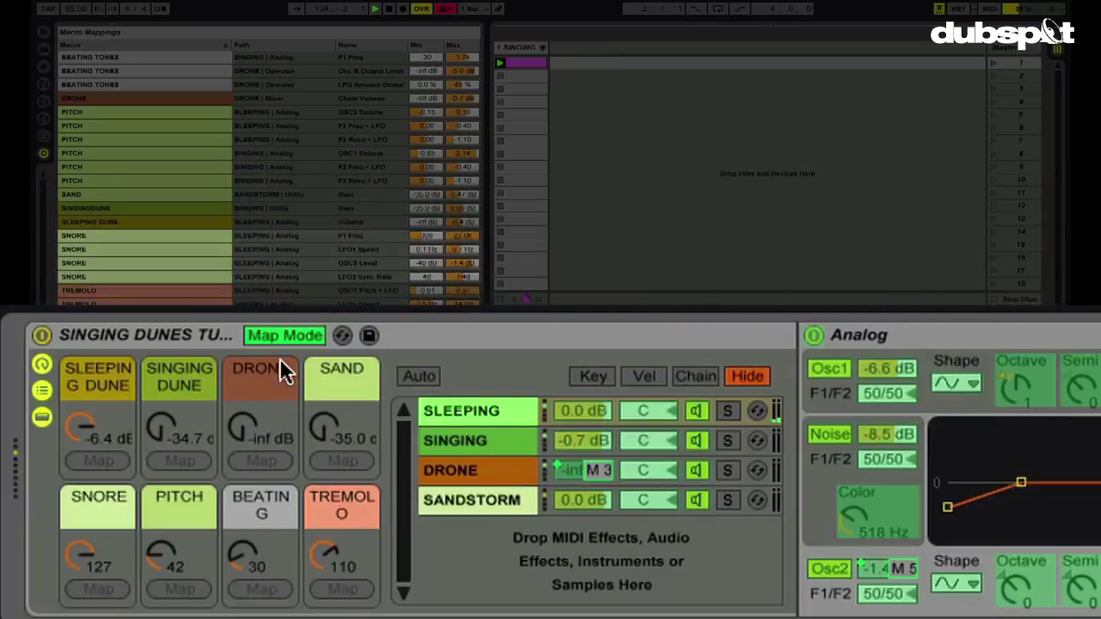
left_click(279, 327)
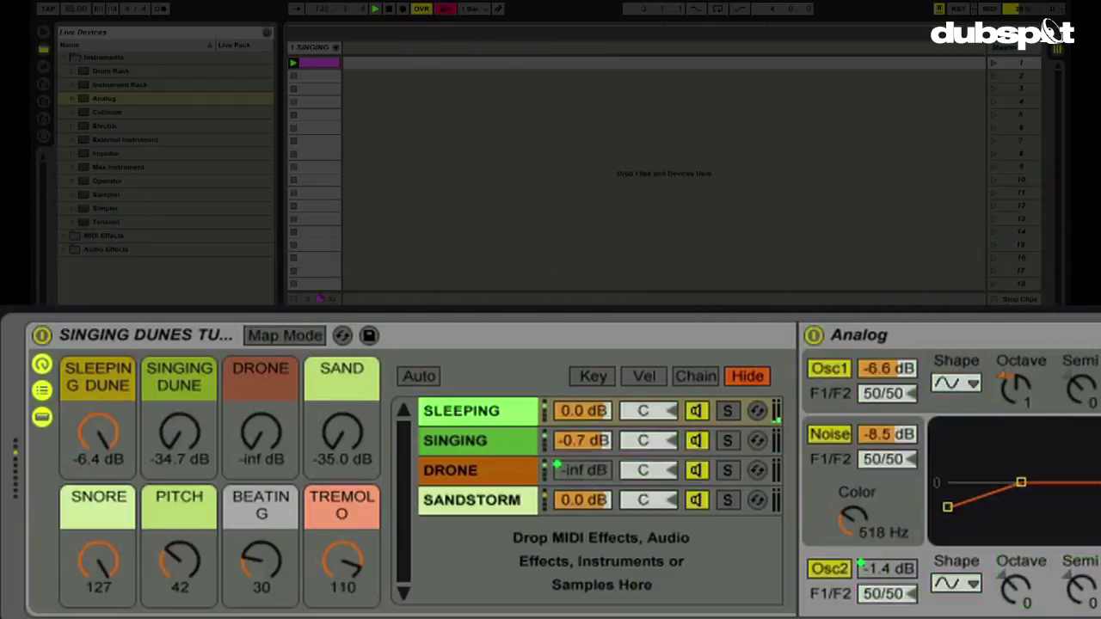
scroll(550, 470, "right", 10)
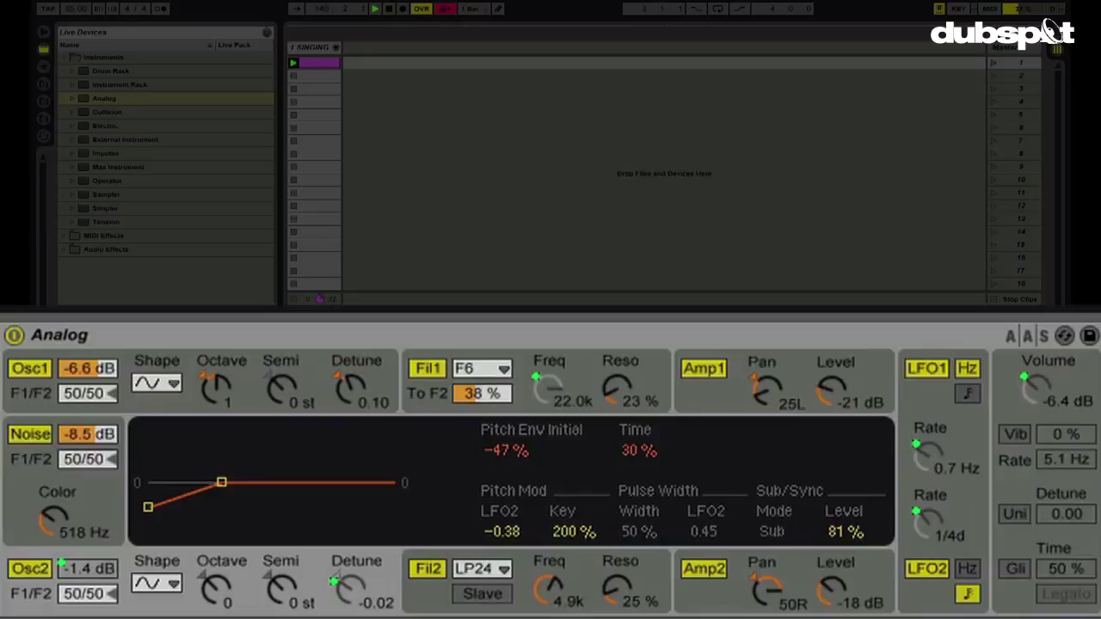
- Inspect Analog's Fil2 envelope, LFO waveform and Fil1 envelope settings
left_click(415, 596)
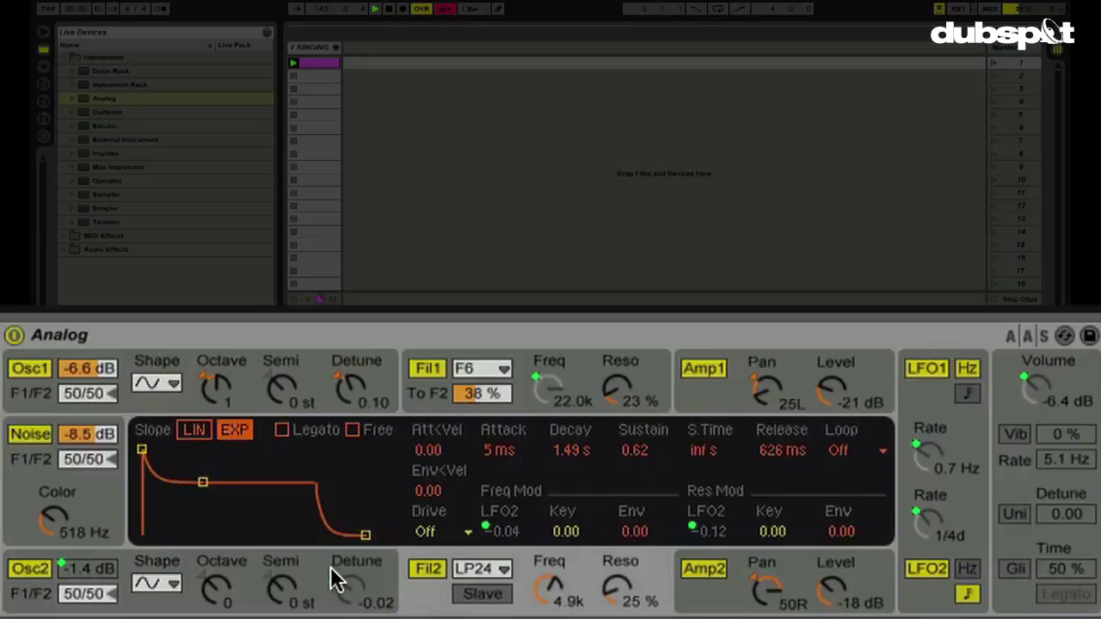
left_click(912, 394)
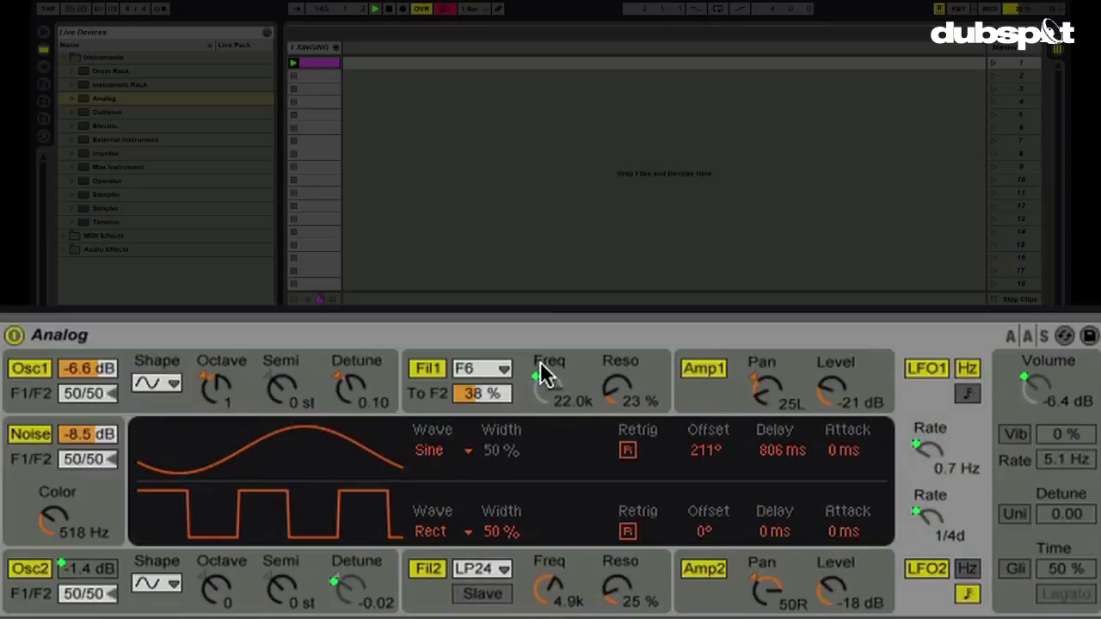
left_click(630, 396)
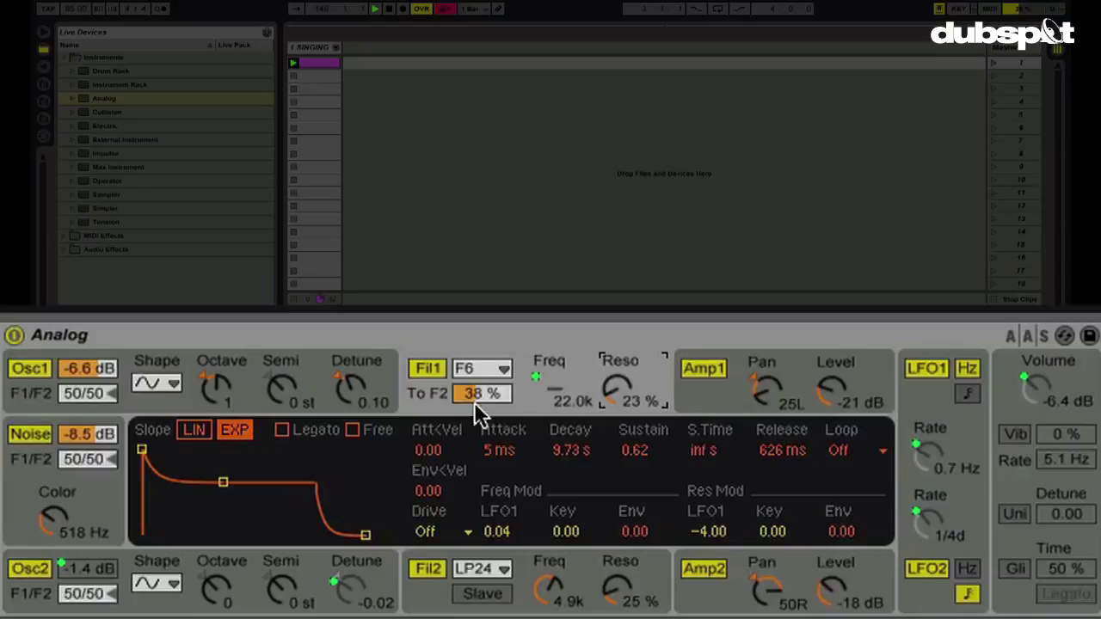
- Check the oscillator envelopes and sweep the TREMOLO macro back to 110
scroll(327, 417, "left", 10)
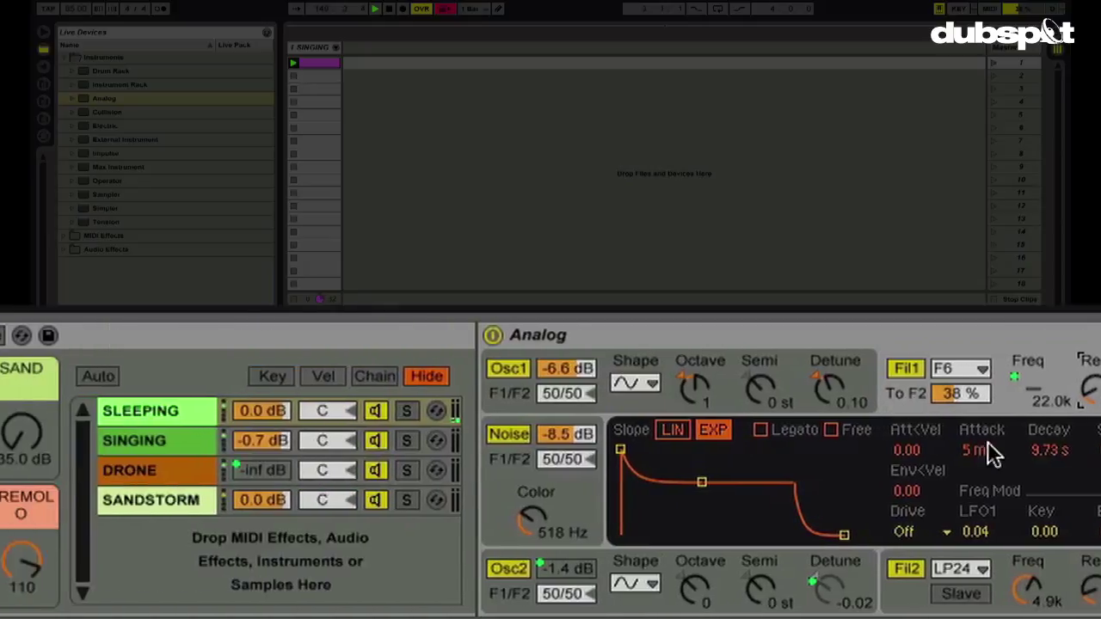
left_click(1086, 389)
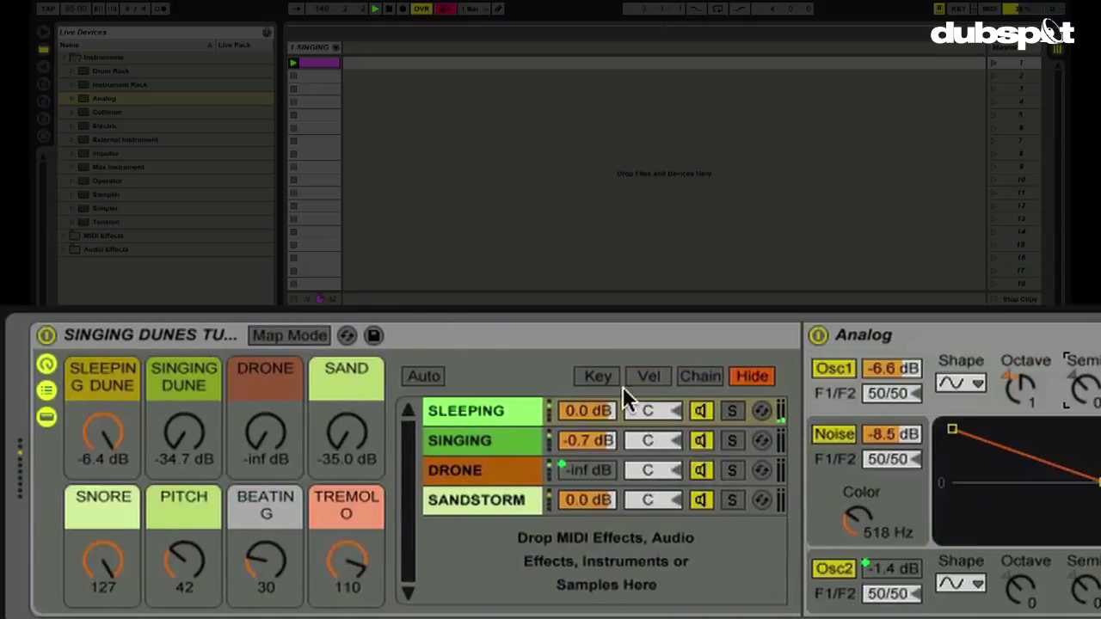
left_click_drag(320, 540, 336, 561)
left_click(1084, 586)
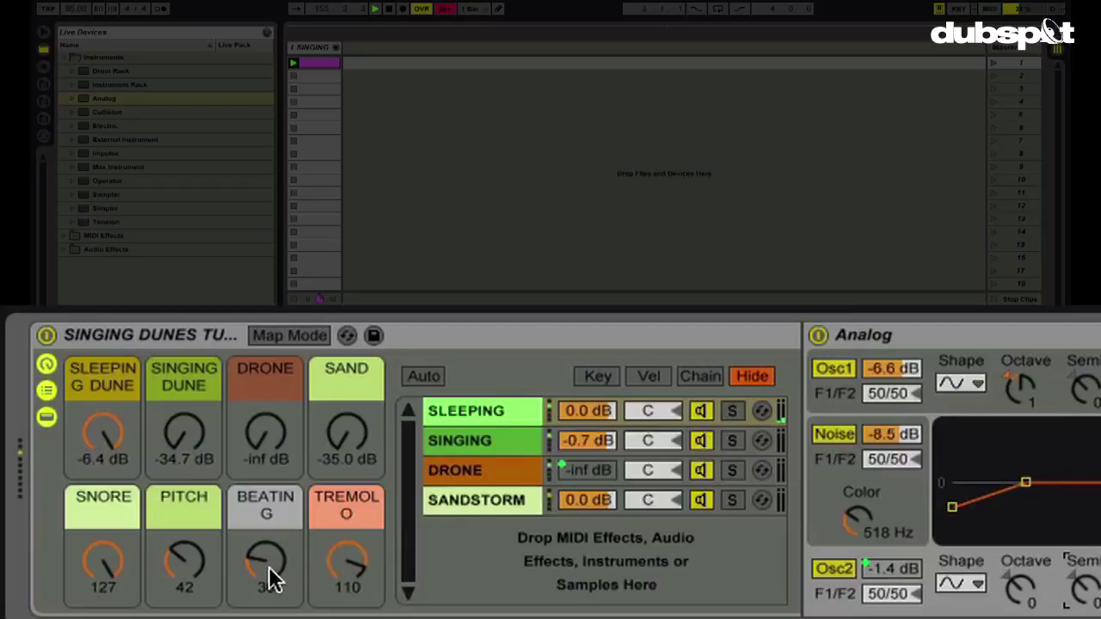
- Swell the sound: BEATING to 127, raise SINGING DUNE, SAND and DRONE, PITCH to 72, TREMOLO to 127
left_click_drag(265, 574, 225, 510)
left_click_drag(177, 437, 177, 378)
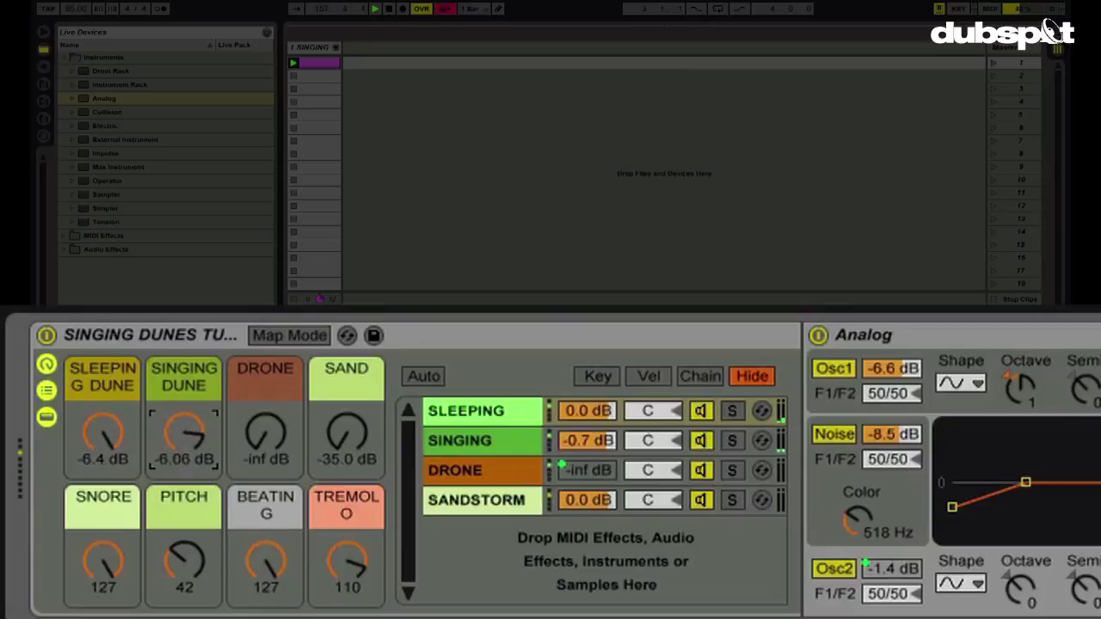
left_click_drag(348, 435, 348, 404)
left_click_drag(273, 448, 273, 399)
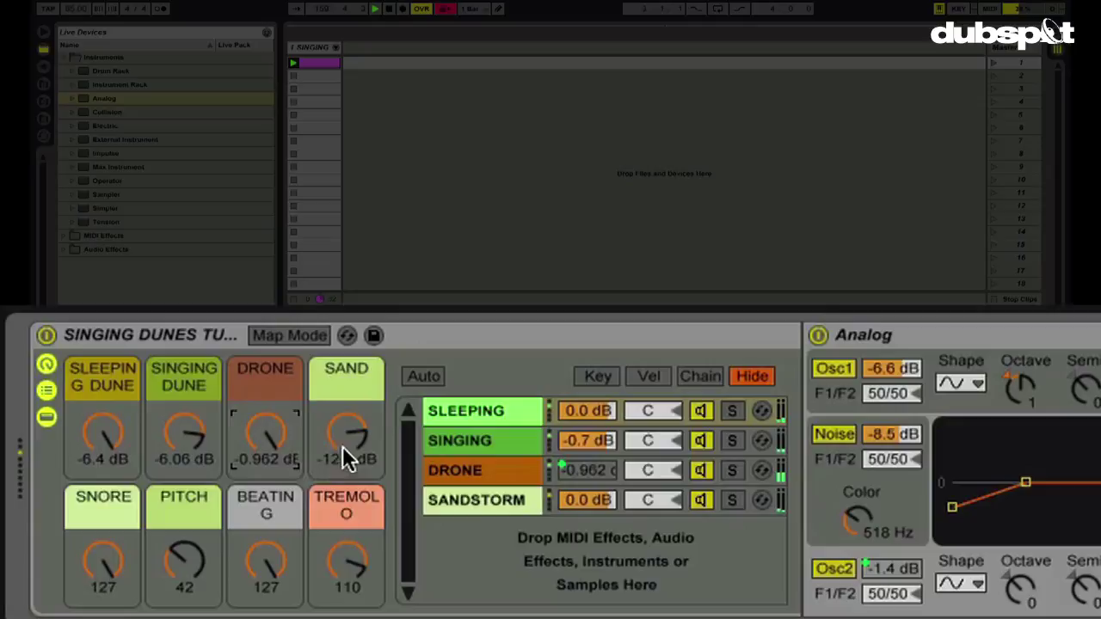
left_click_drag(350, 455, 351, 451)
left_click_drag(200, 569, 200, 538)
left_click(267, 570)
left_click(102, 564)
left_click_drag(347, 563, 347, 555)
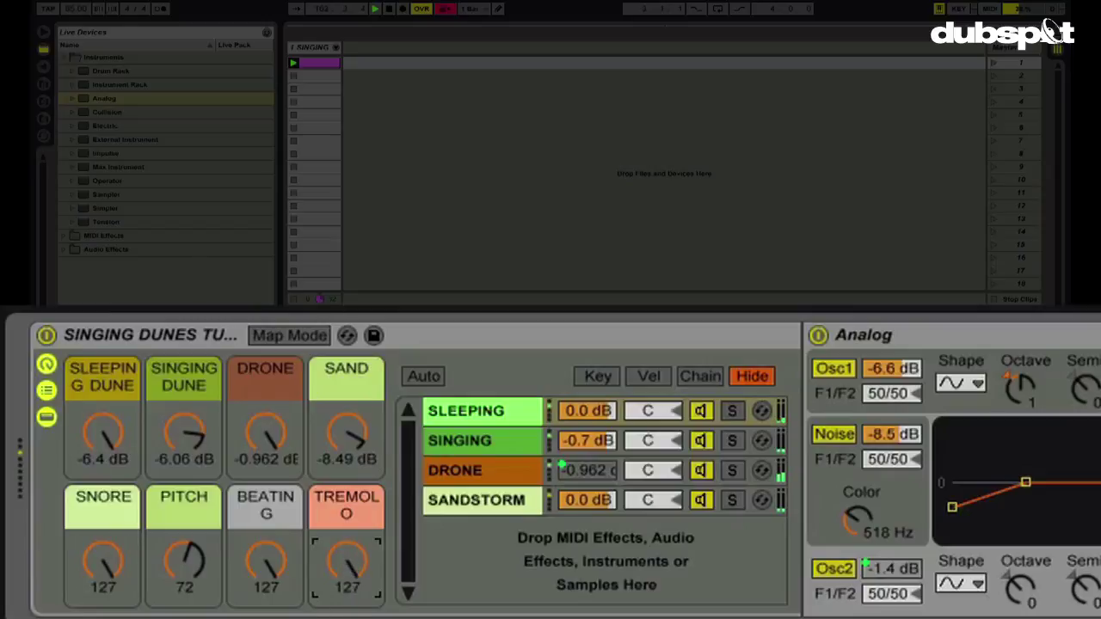
mouse_move(362, 448)
left_mouse_down()
mouse_move(362, 434)
mouse_move(362, 451)
left_mouse_up()
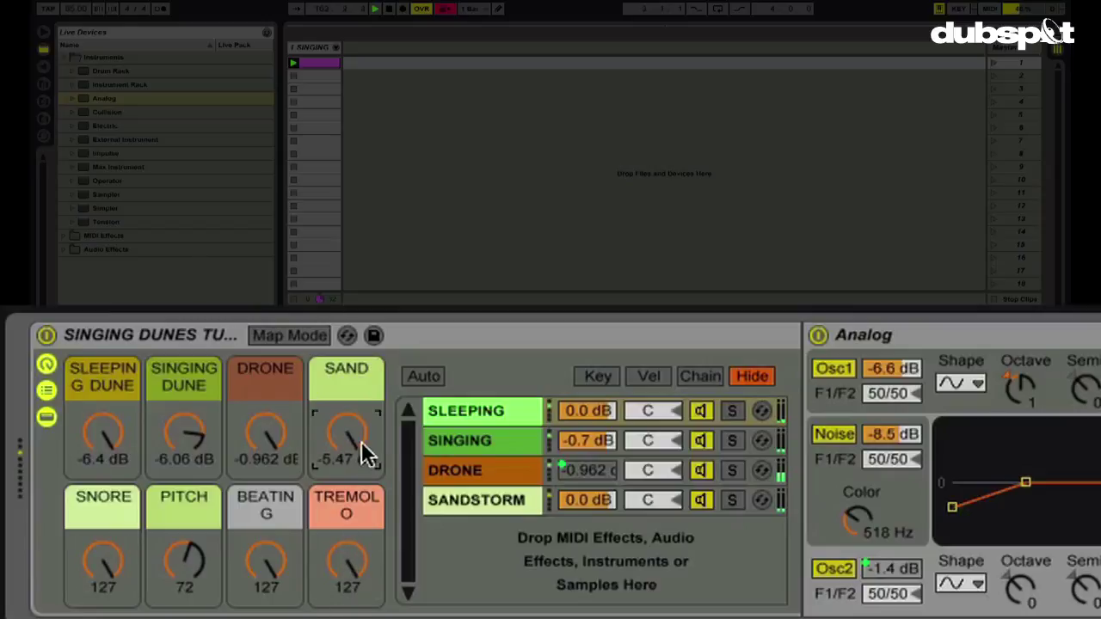
- Wind down BEATING, PITCH, SNORE, SAND to -35 dB, silence DRONE and pull SINGING DUNE to -35 dB
mouse_move(263, 588)
left_mouse_down()
mouse_move(262, 602)
mouse_move(263, 592)
left_mouse_up()
left_click_drag(184, 587, 184, 598)
left_click_drag(106, 576, 106, 618)
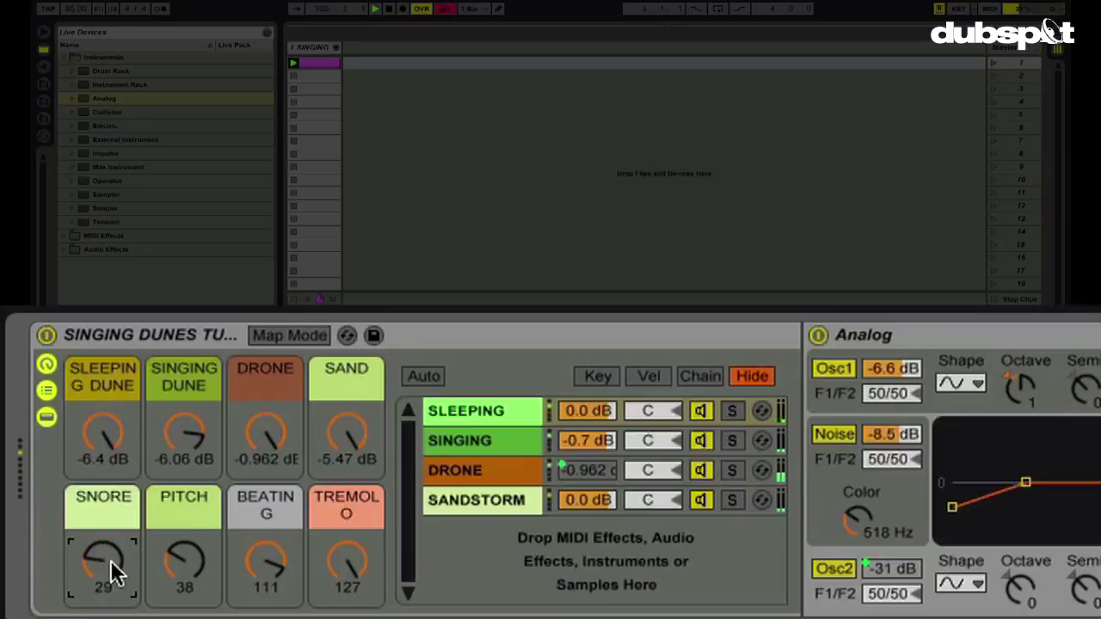
left_click(345, 426)
left_click_drag(344, 426, 345, 440)
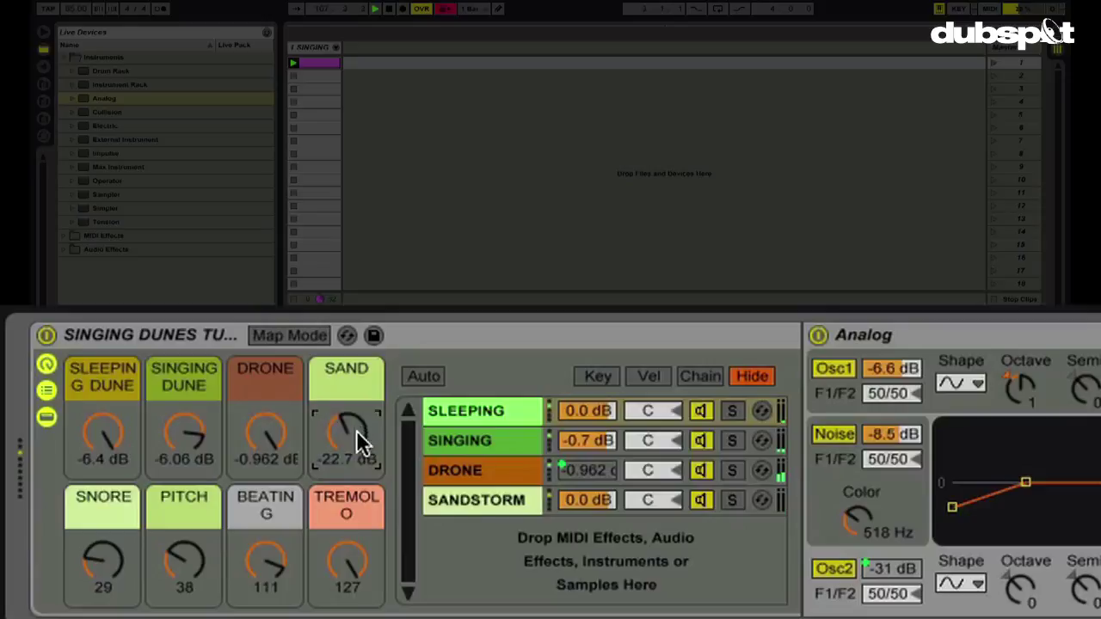
left_click(266, 587)
left_click_drag(266, 587, 265, 611)
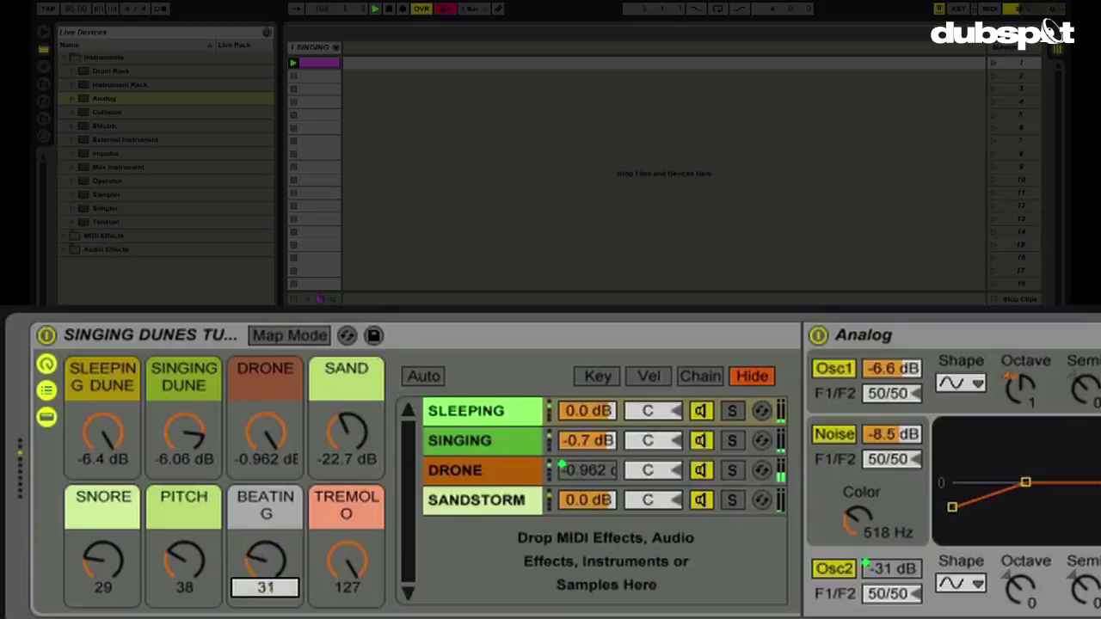
left_click_drag(184, 579, 184, 585)
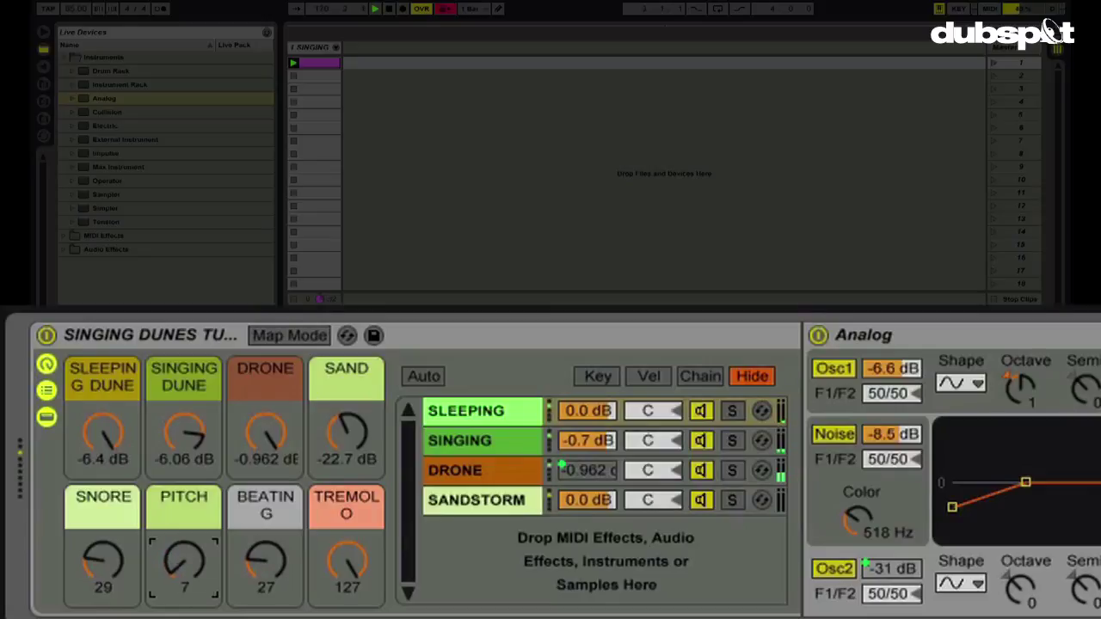
left_click(349, 432)
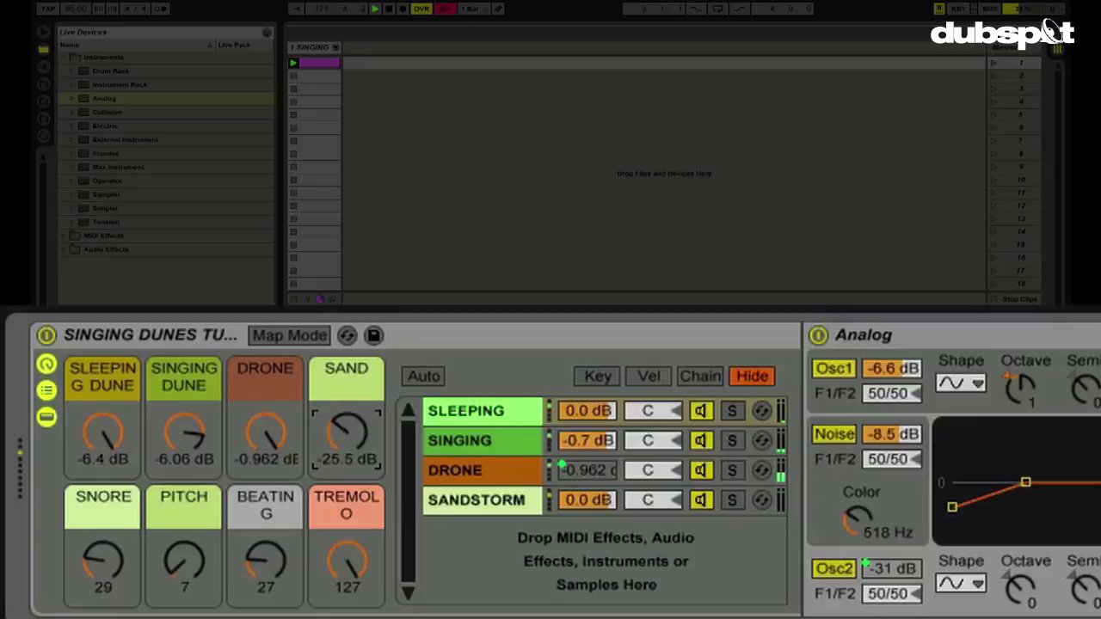
left_click_drag(349, 431, 350, 445)
left_click_drag(265, 434, 265, 490)
mouse_move(206, 451)
left_mouse_down()
mouse_move(207, 471)
mouse_move(189, 455)
left_mouse_up()
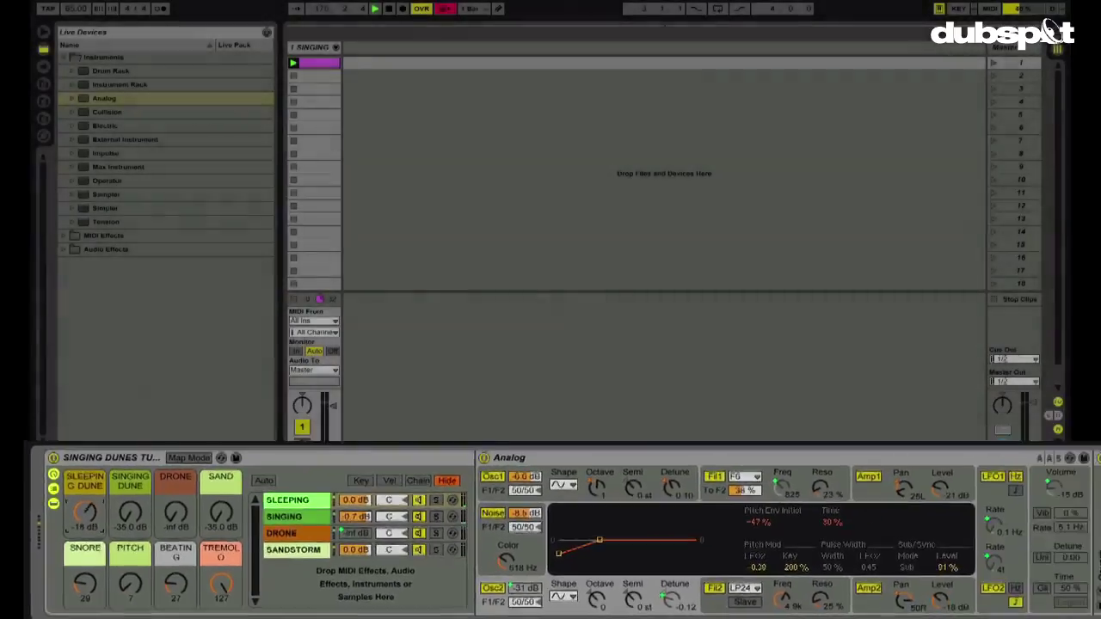